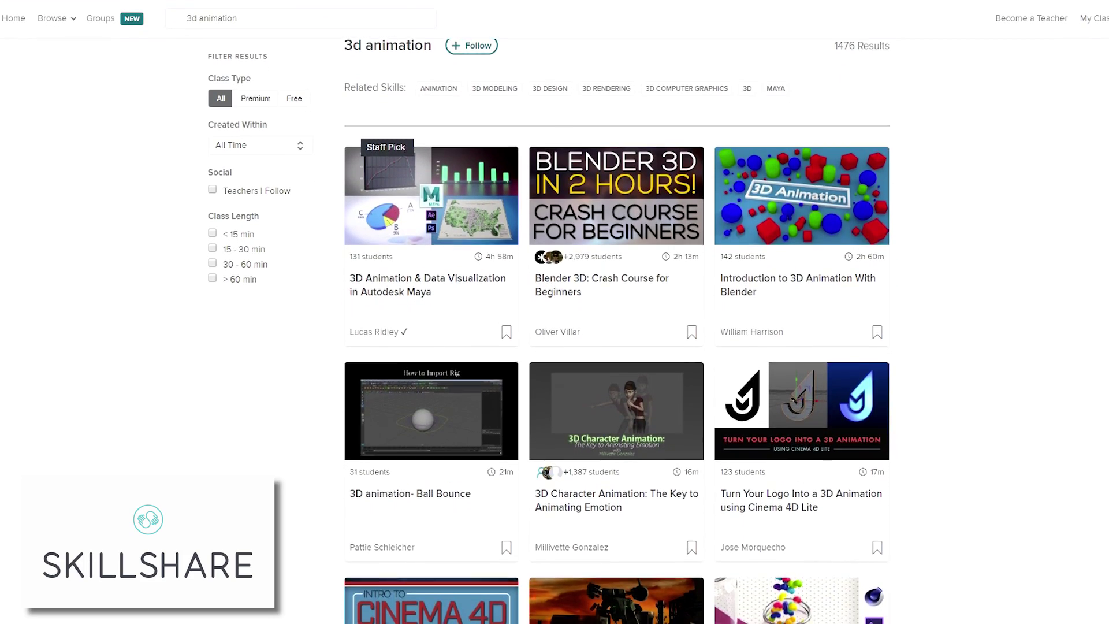
scroll(554, 311, "down", 3)
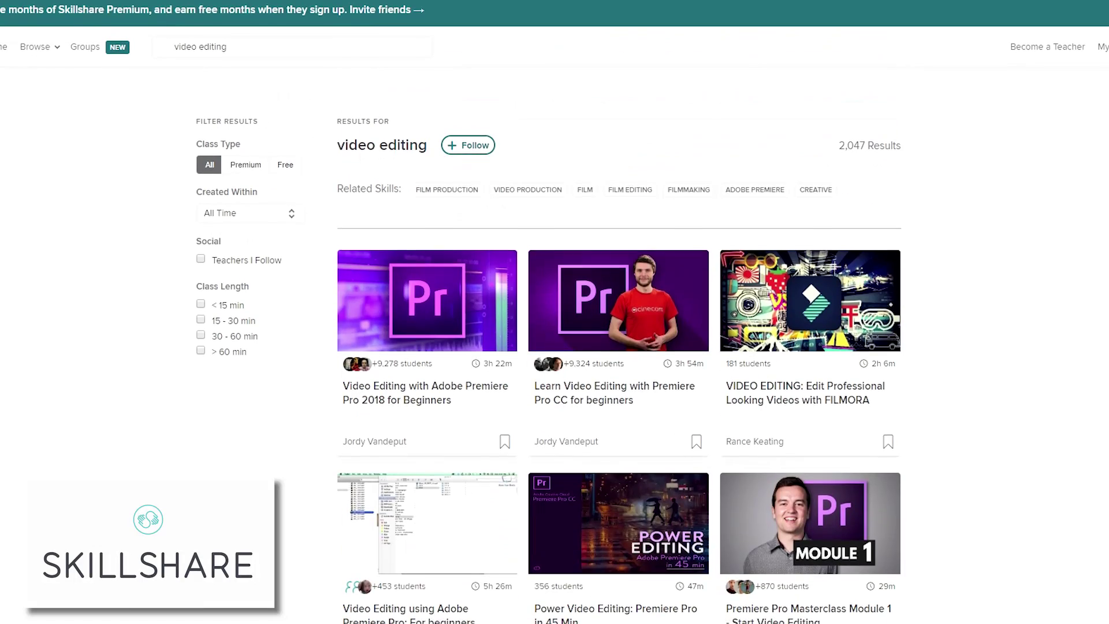
scroll(555, 347, "down", 1)
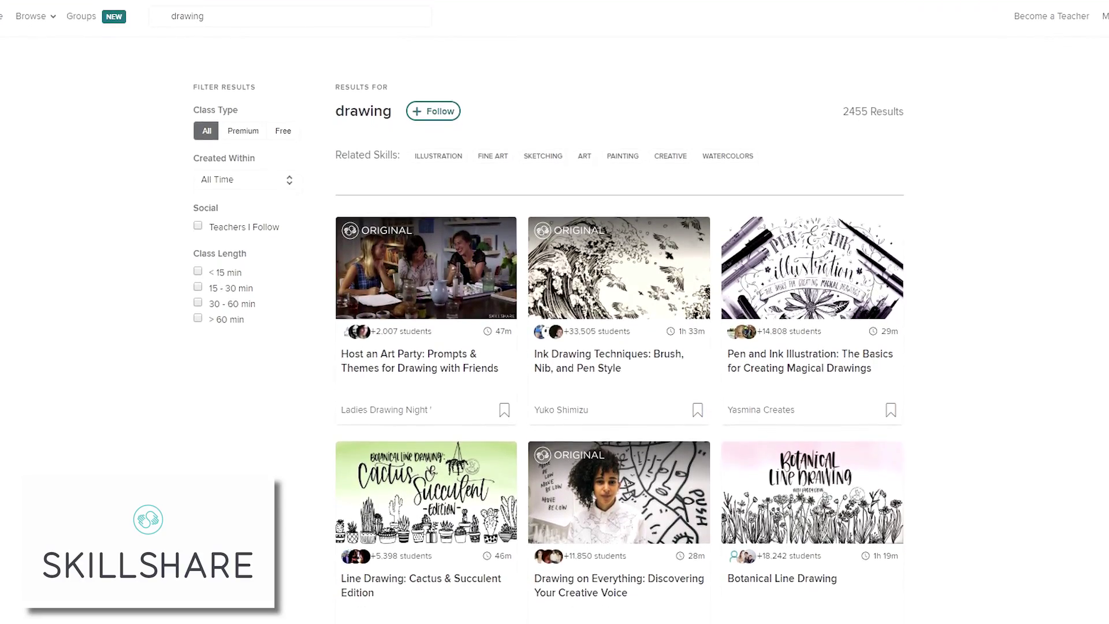
scroll(619, 404, "down", 2)
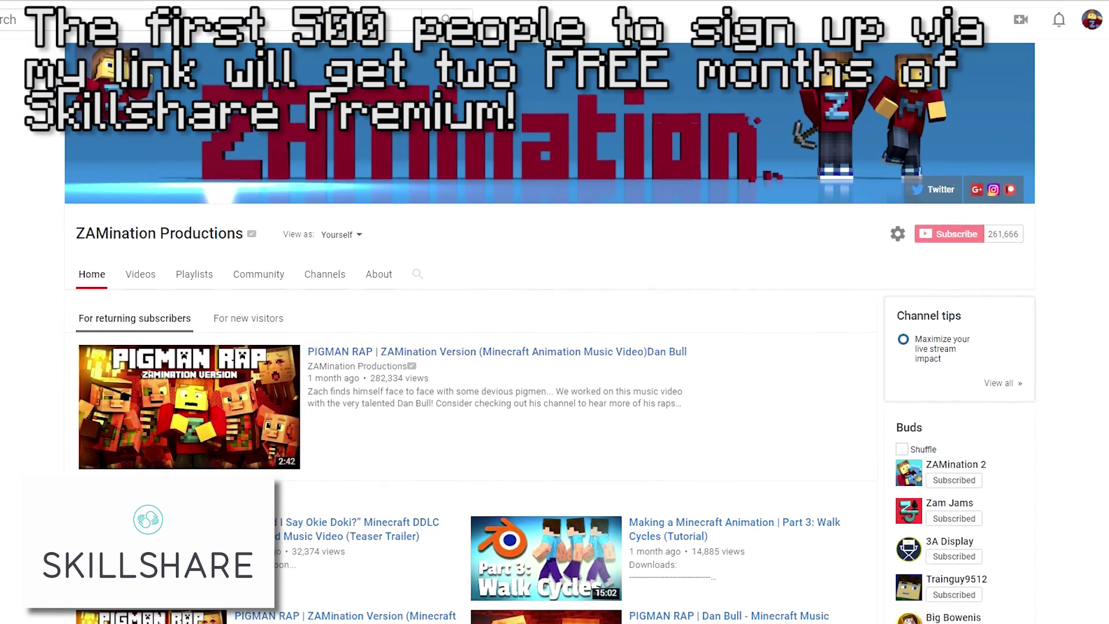
scroll(548, 329, "down", 1)
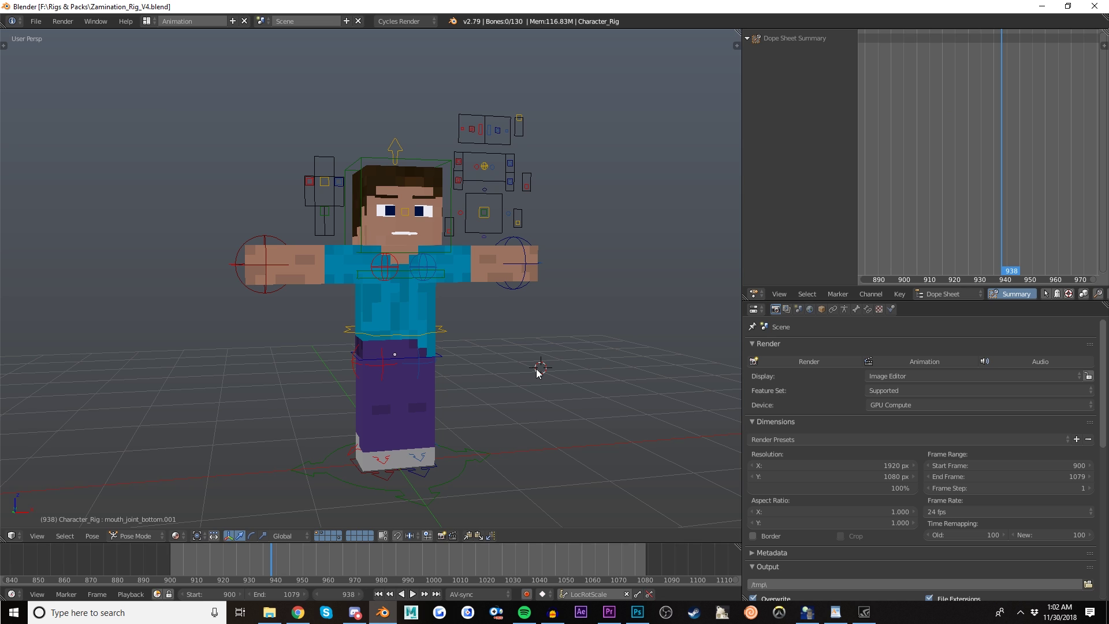
Step: Turn the 3D viewport into a Video Sequence Editor and add "The Mask ( Some body stop meee ) - jim carrey.wav" from the SFX and Music folder
left_click(11, 537)
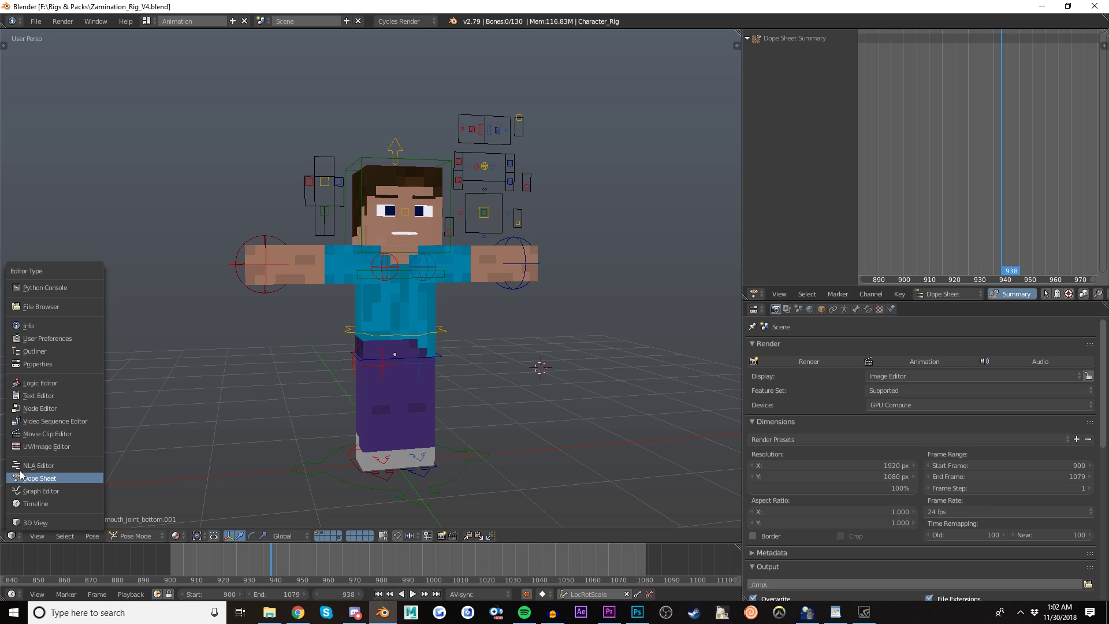
left_click(23, 422)
left_click(269, 614)
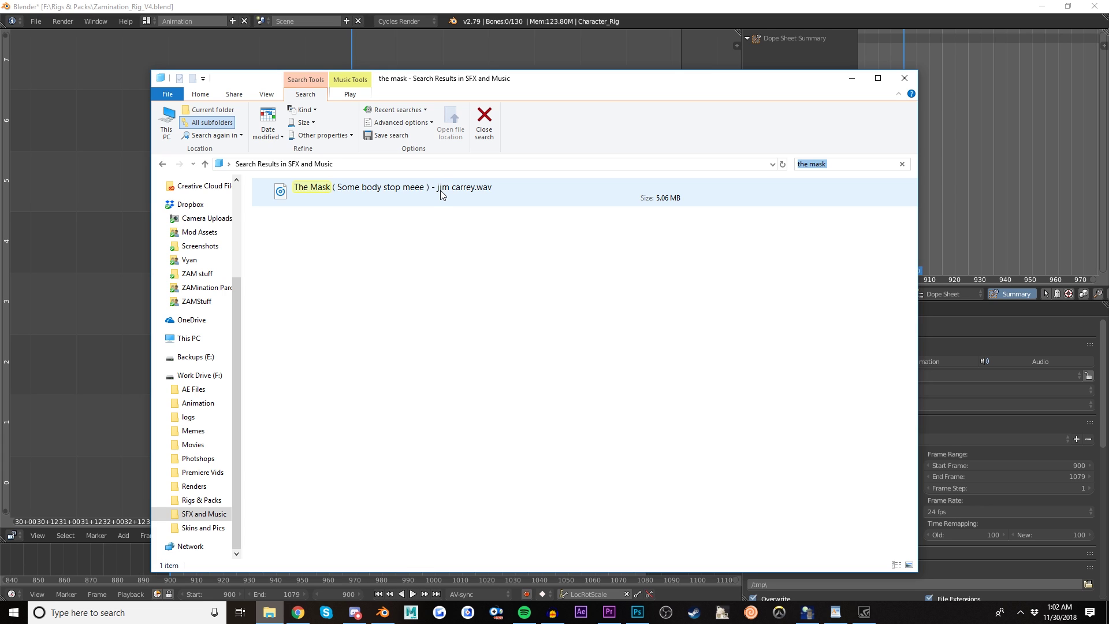
left_click_drag(440, 190, 459, 57)
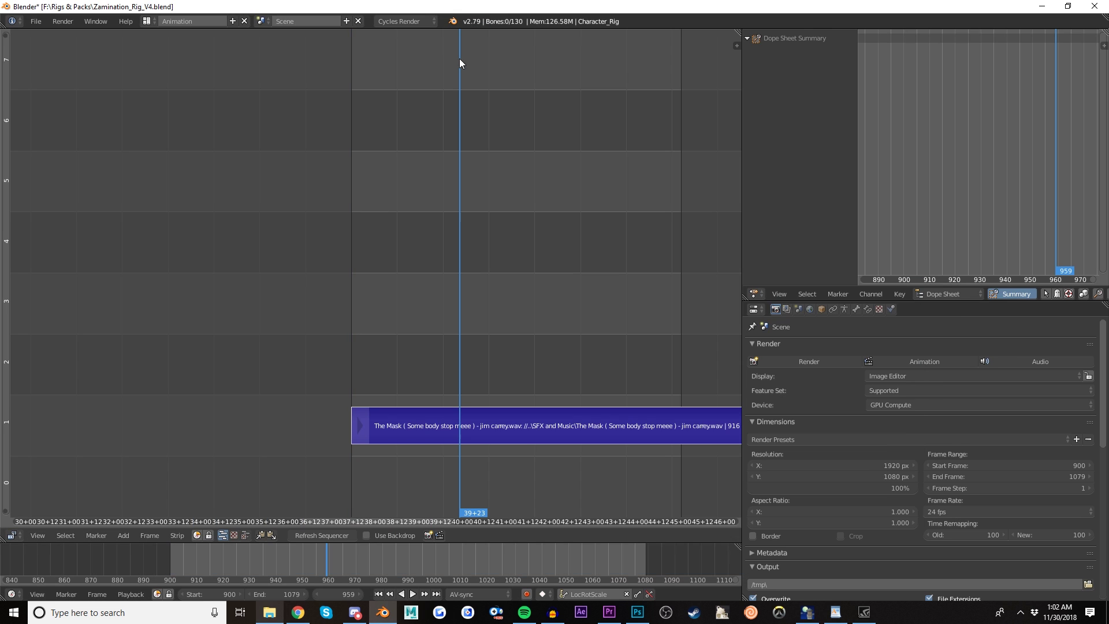
Step: Play back the added sound strip and slide it earlier in the sequencer to start at about frame 788
left_click(413, 593)
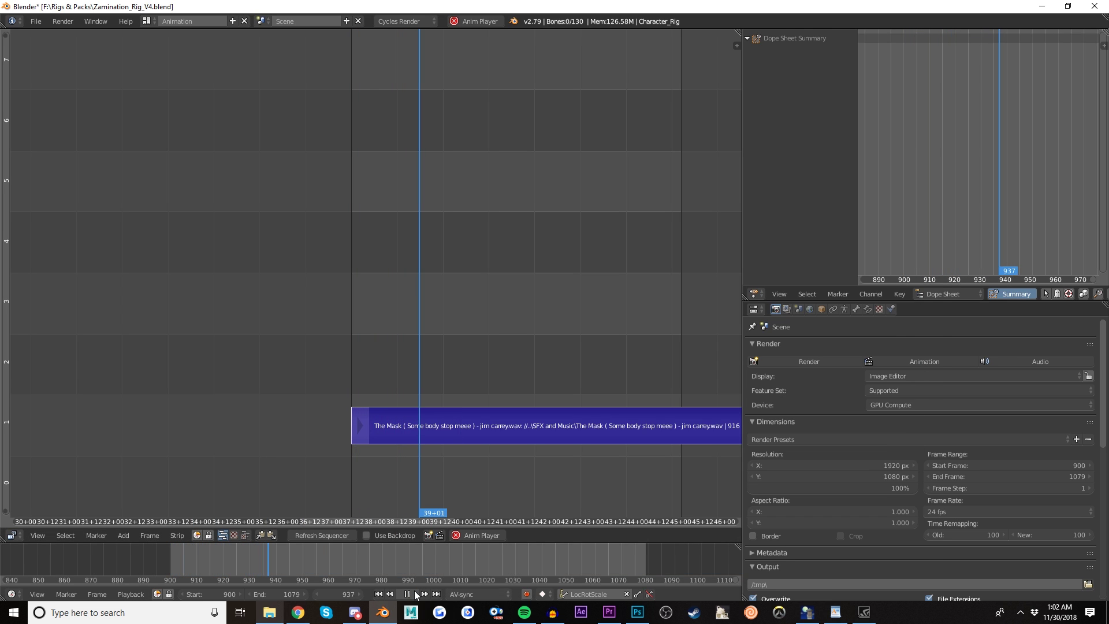
left_click(414, 592)
scroll(433, 452, "down", 3)
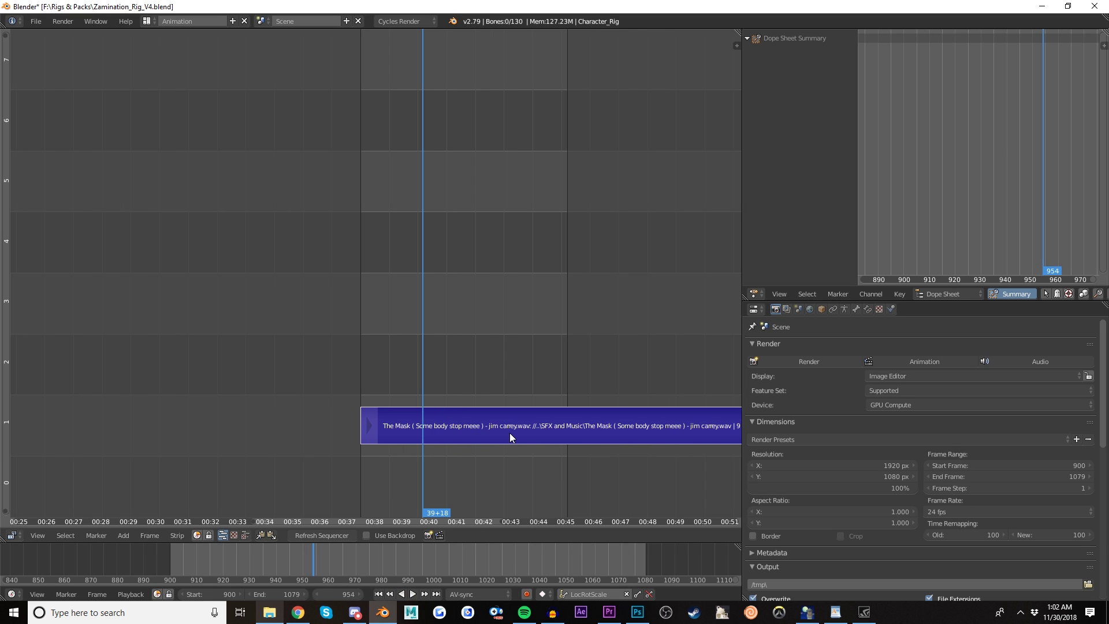
key("g")
left_click(383, 433)
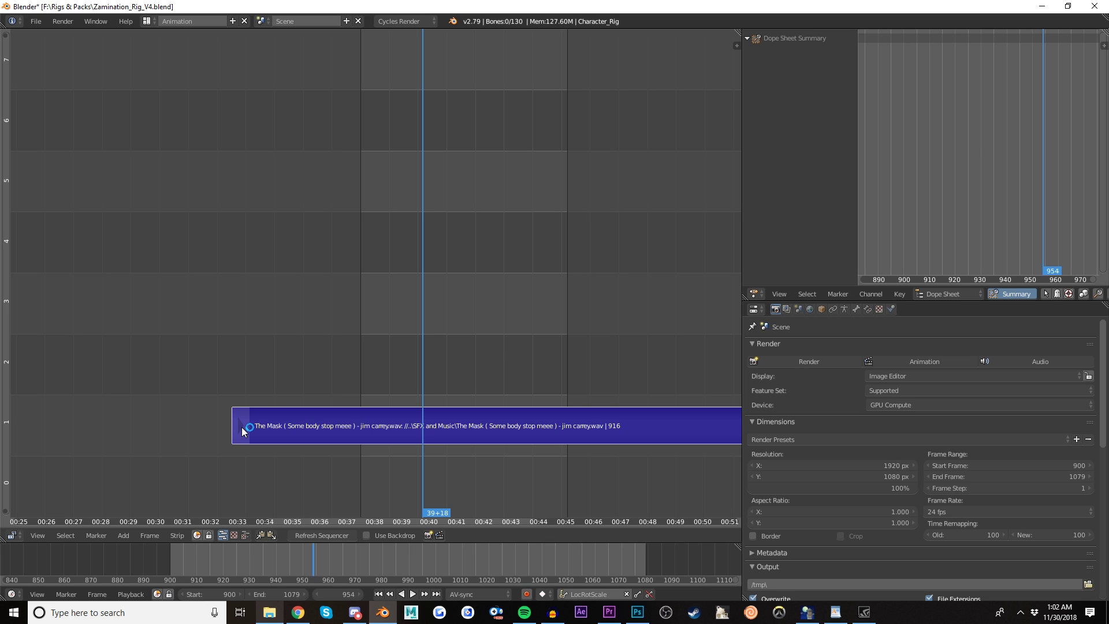
key("g")
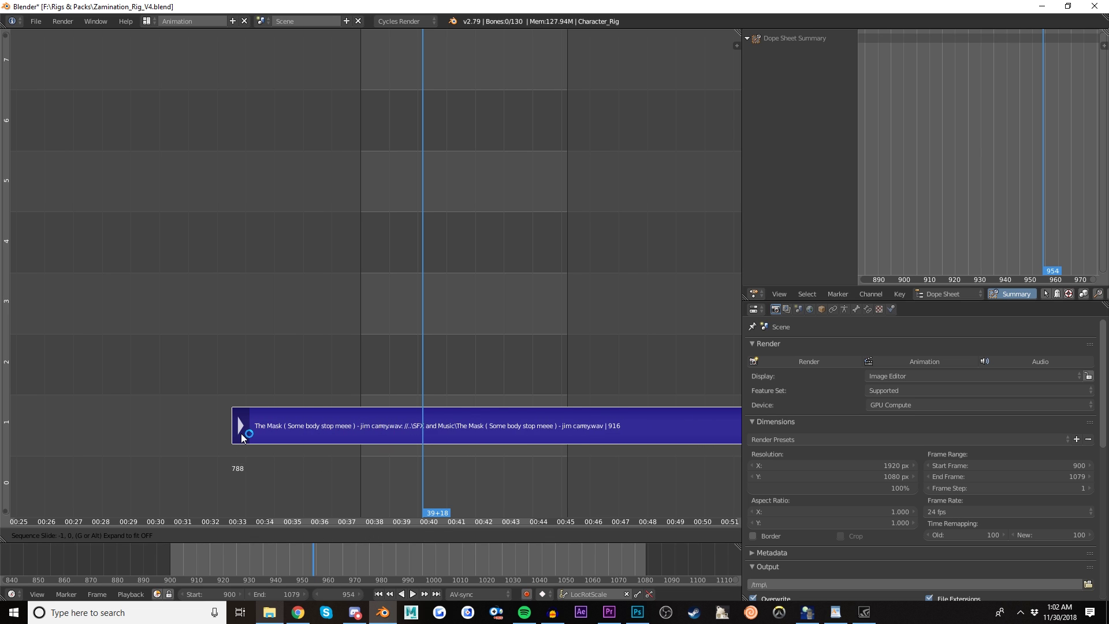
left_click(245, 438)
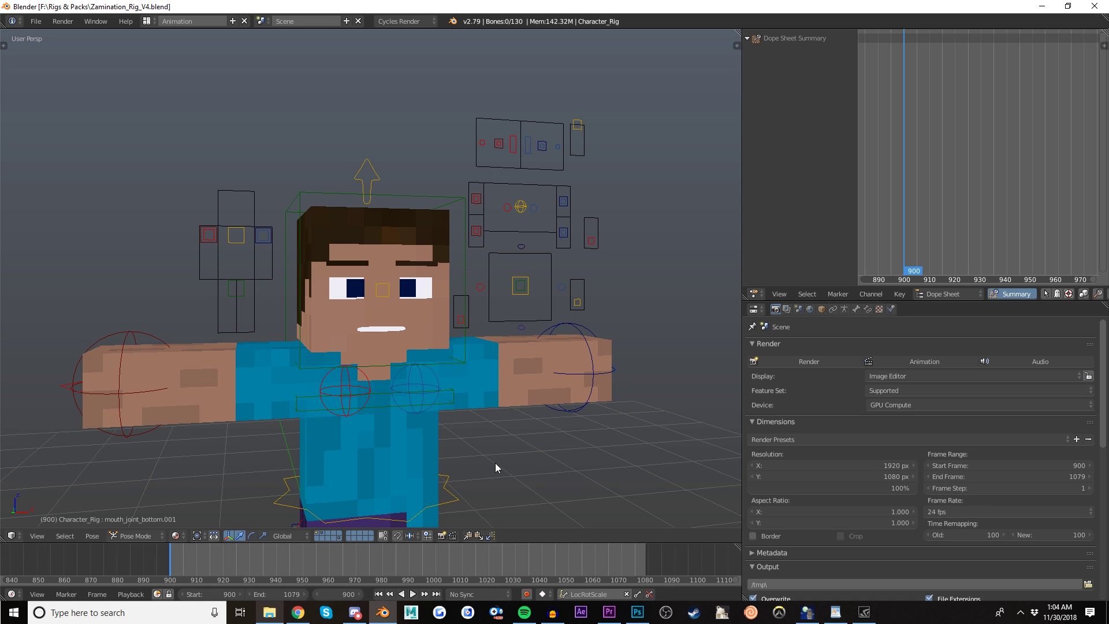
Step: Enable AV-sync and Audio Scrubbing in the timeline's playback options
left_click(133, 595)
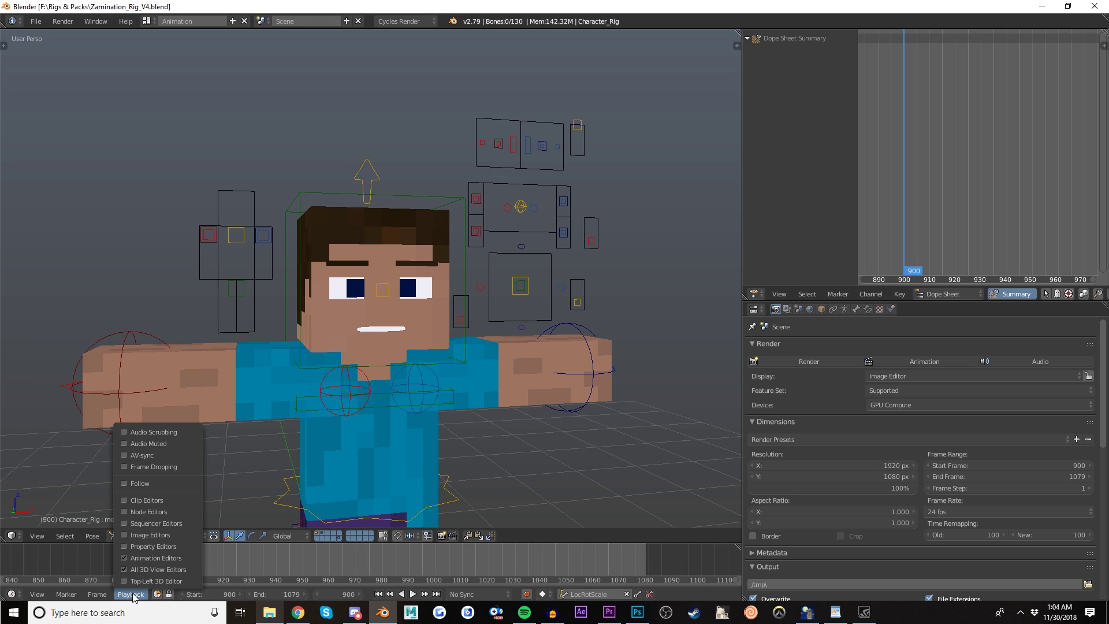
left_click(145, 456)
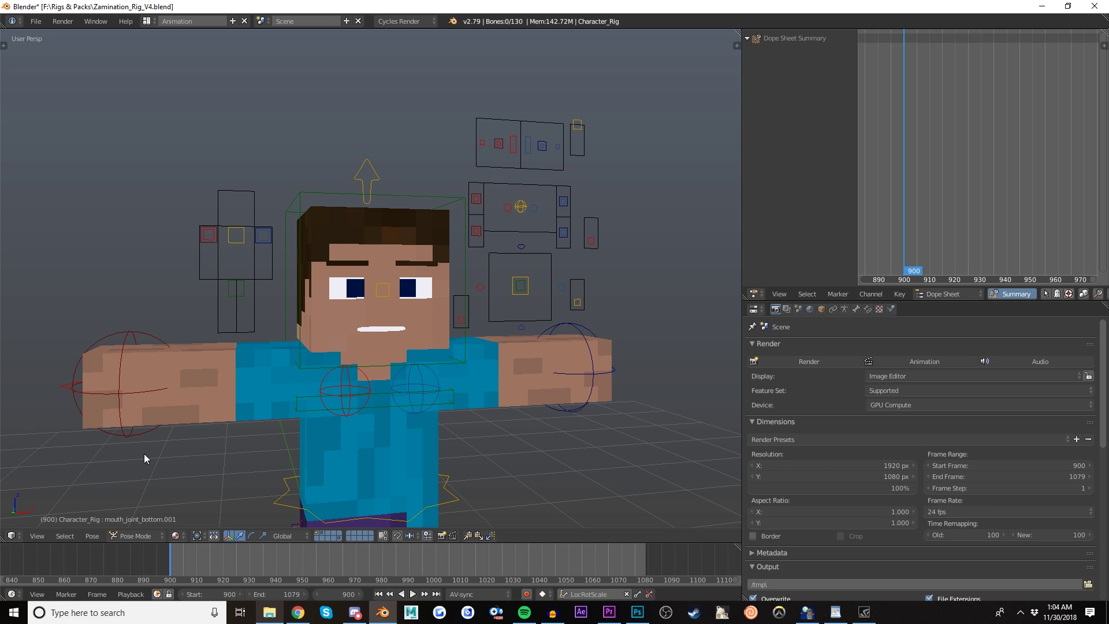
left_click(131, 594)
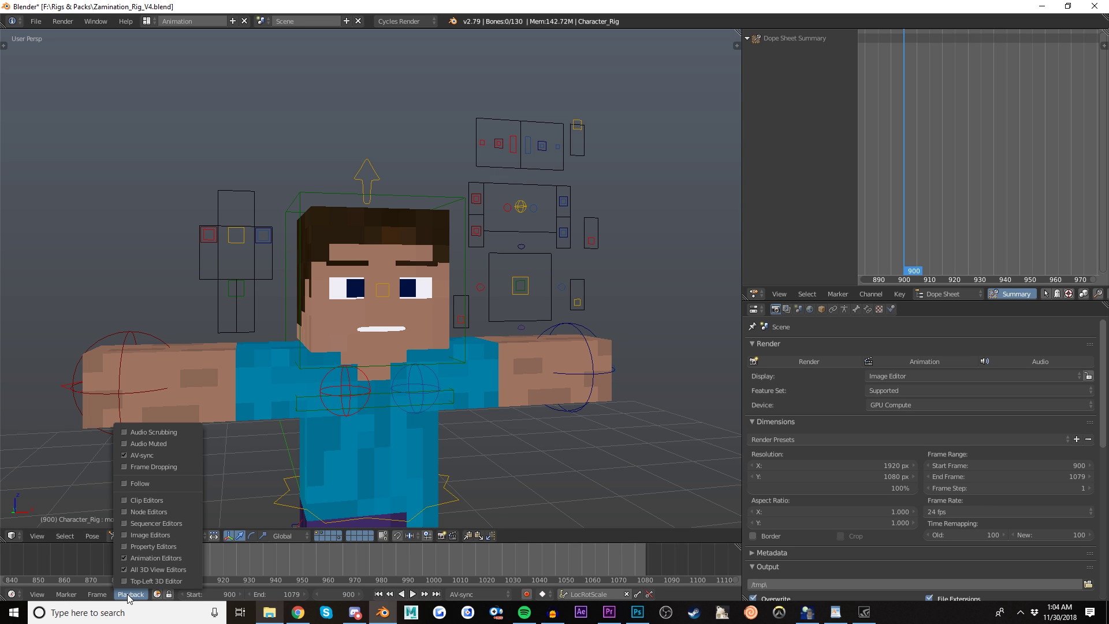
left_click(154, 434)
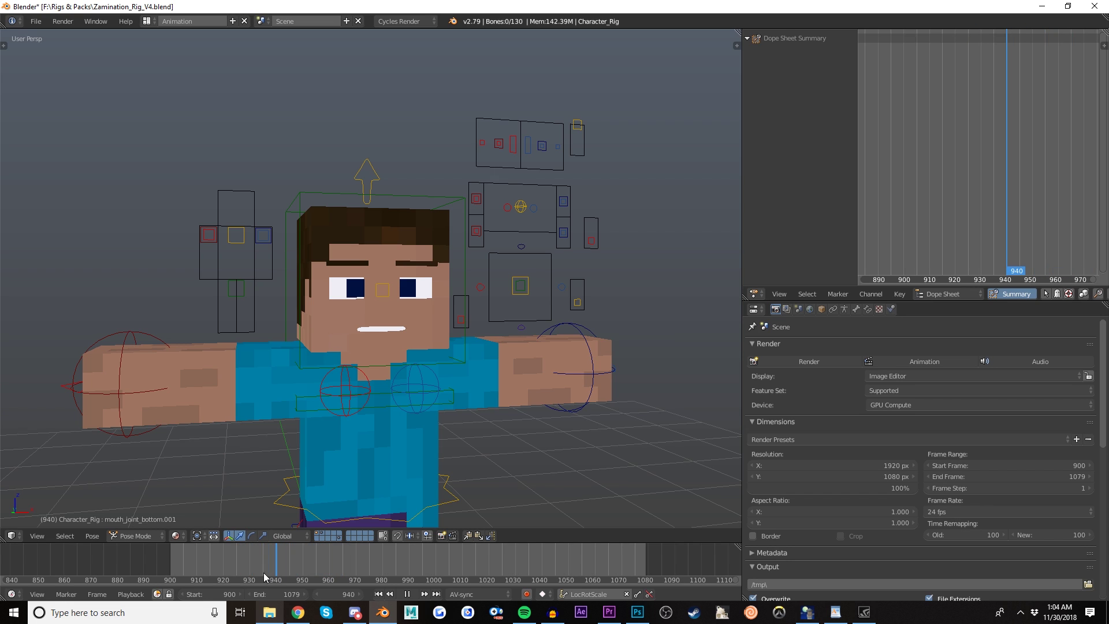
Step: Return the timeline to the start frame and save the Blender file
left_click(380, 593)
key("ctrl+s")
left_click(400, 477)
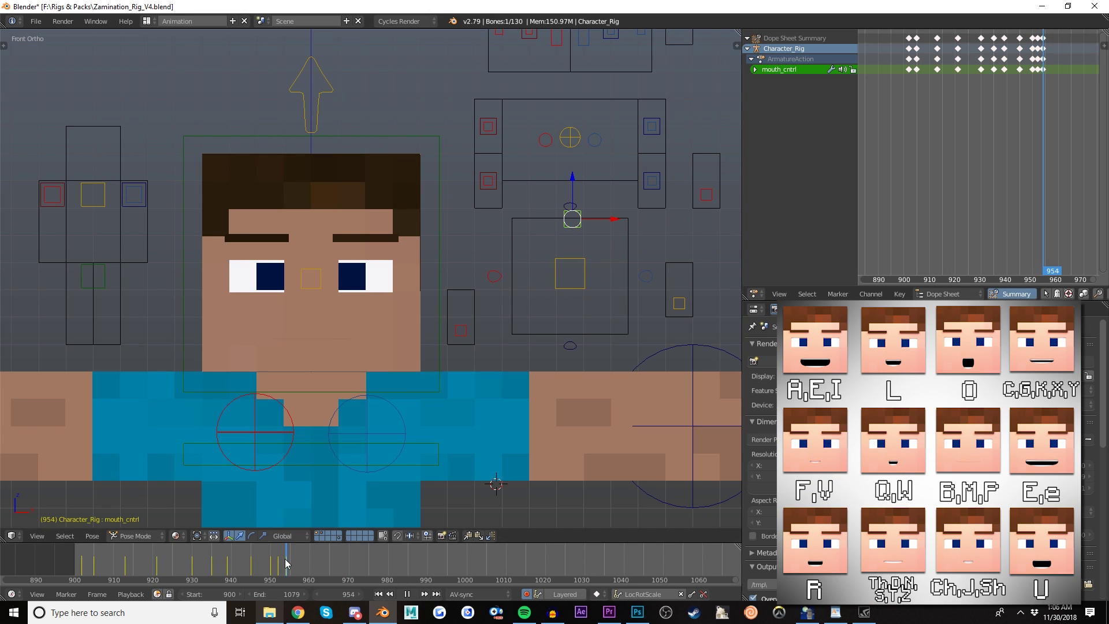
Step: Delete the mouth_cntrl bone's keyframe at frame 955
left_click_drag(286, 563, 293, 559)
key("alt+a")
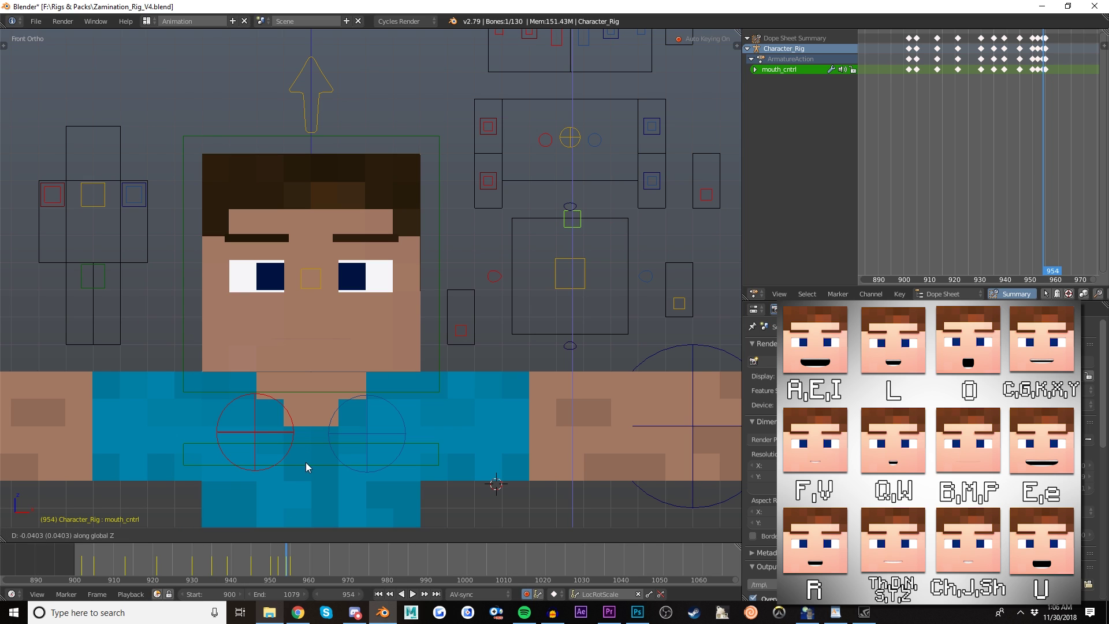
key("alt+i")
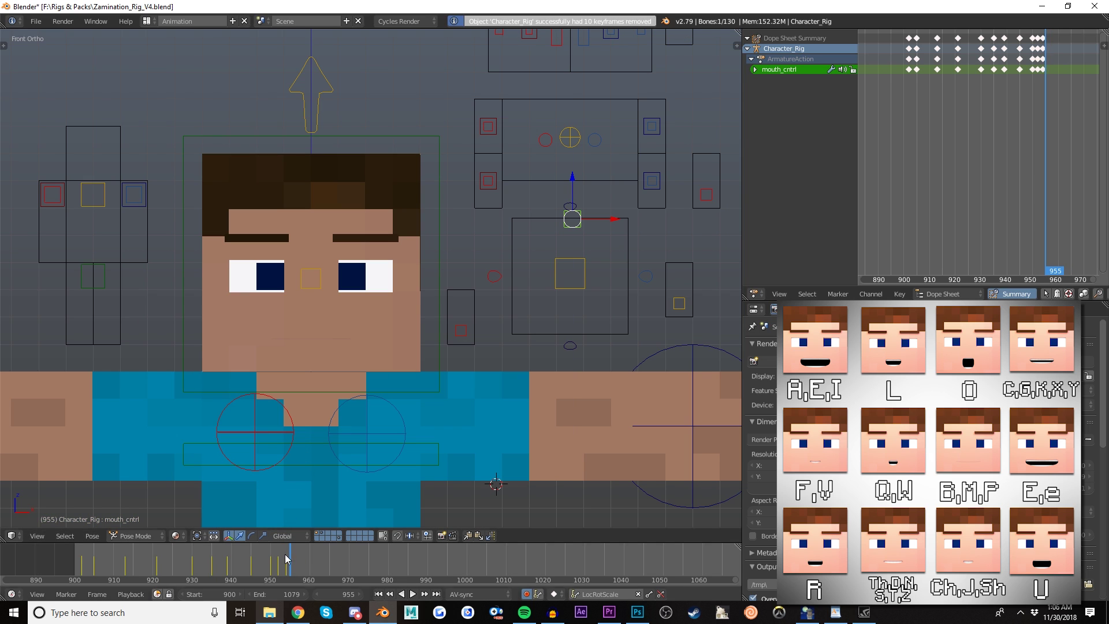
Step: Keyframe successive mouth_cntrl positions between about frames 955 and 974 to match the mouth shapes to the dialogue
left_click_drag(280, 561, 365, 565)
key("alt+g")
key("g")
left_click(306, 462)
key("alt+a")
key("g")
left_click(306, 456)
key("g")
left_click(296, 442)
key("g")
left_click(323, 429)
key("g")
left_click(379, 412)
key("g")
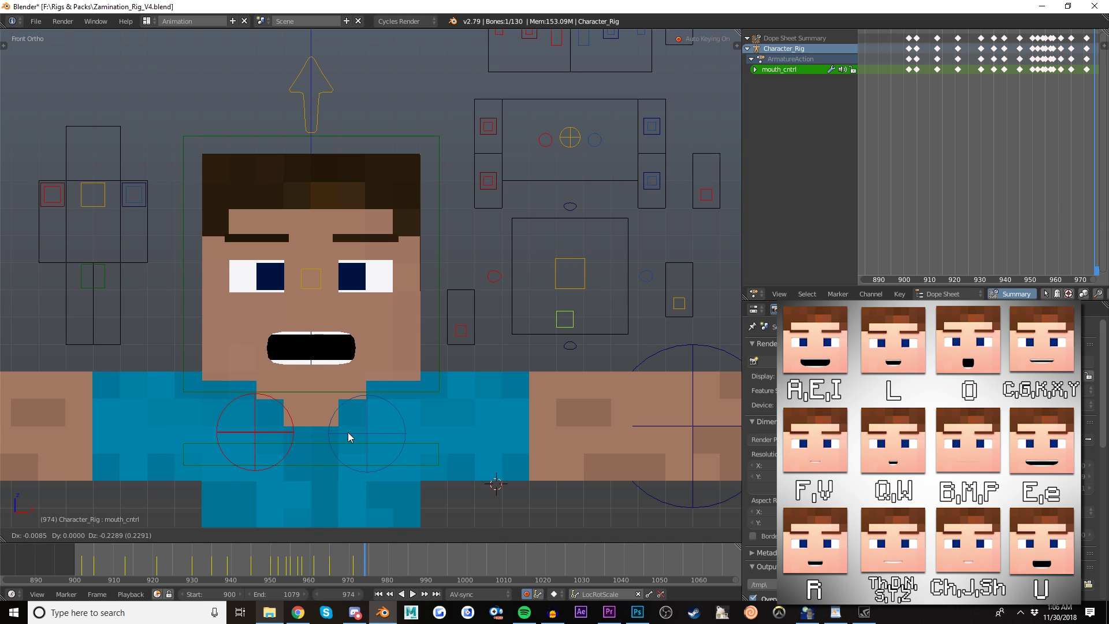
left_click(351, 433)
Step: Keyframe mouth_cntrl with the mouth closed at frame 978 and wide open at frame 982
key("alt+a")
key("g")
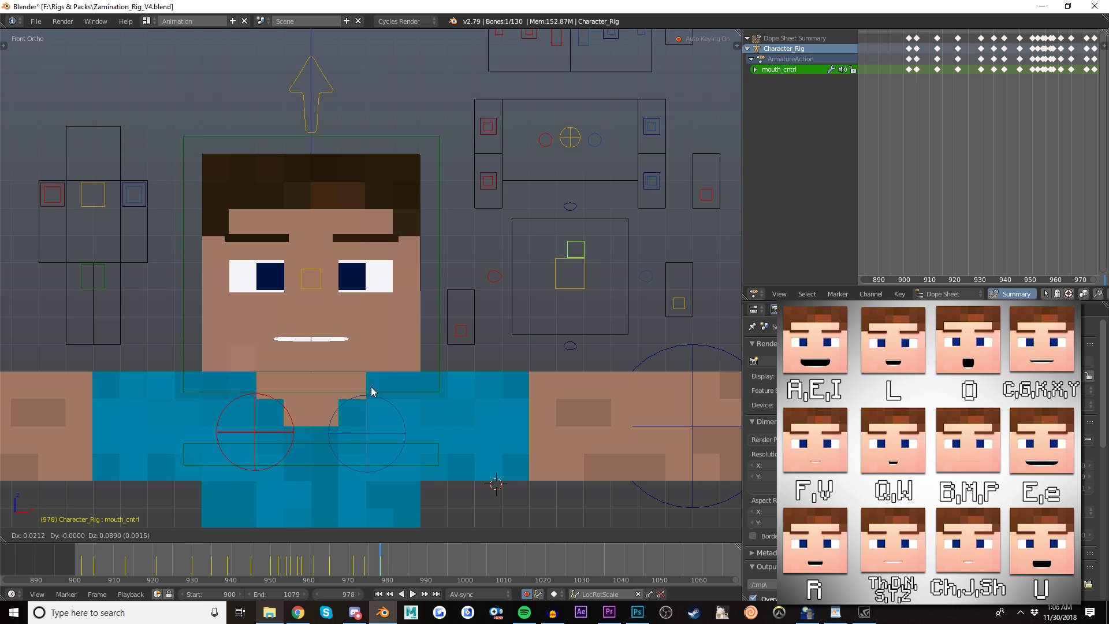
left_click(374, 358)
key("alt+a")
key("g")
left_click(376, 399)
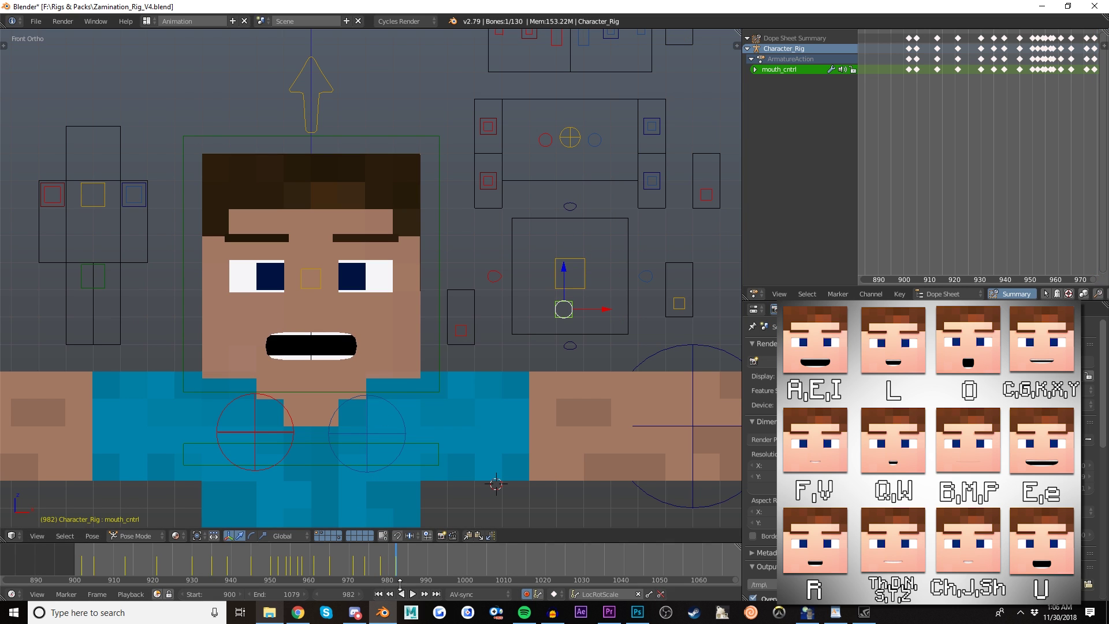
Step: Keyframe mouth_cntrl for the rest of the spoken line, at about frames 991, 996 and 1005
key("alt+a")
key("g")
left_click(424, 471)
key("alt+a")
key("alt+a")
key("g")
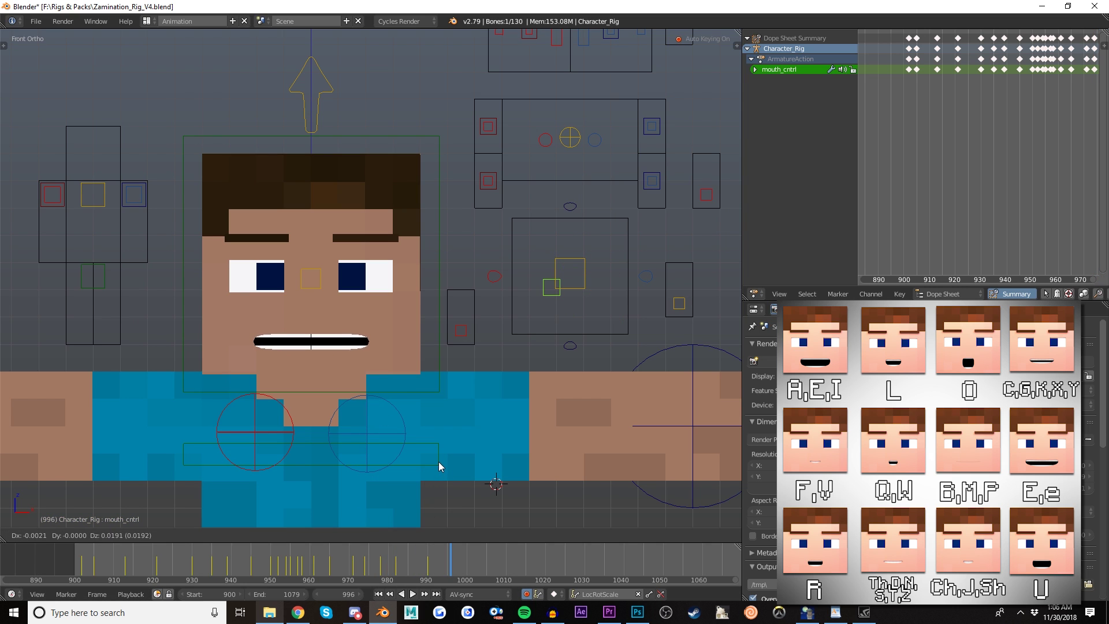
left_click(439, 459)
key("alt+a")
key("alt+a")
key("g")
left_click(488, 471)
Step: Play the mouth animation from frame 900 to check it against the audio
left_click(379, 593)
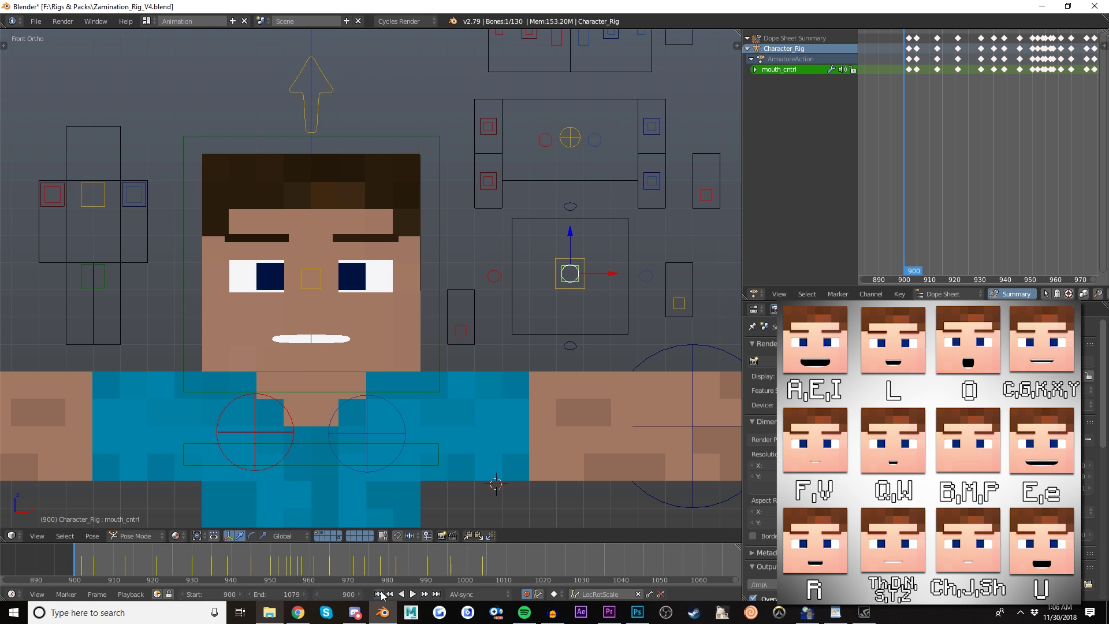
left_click(413, 593)
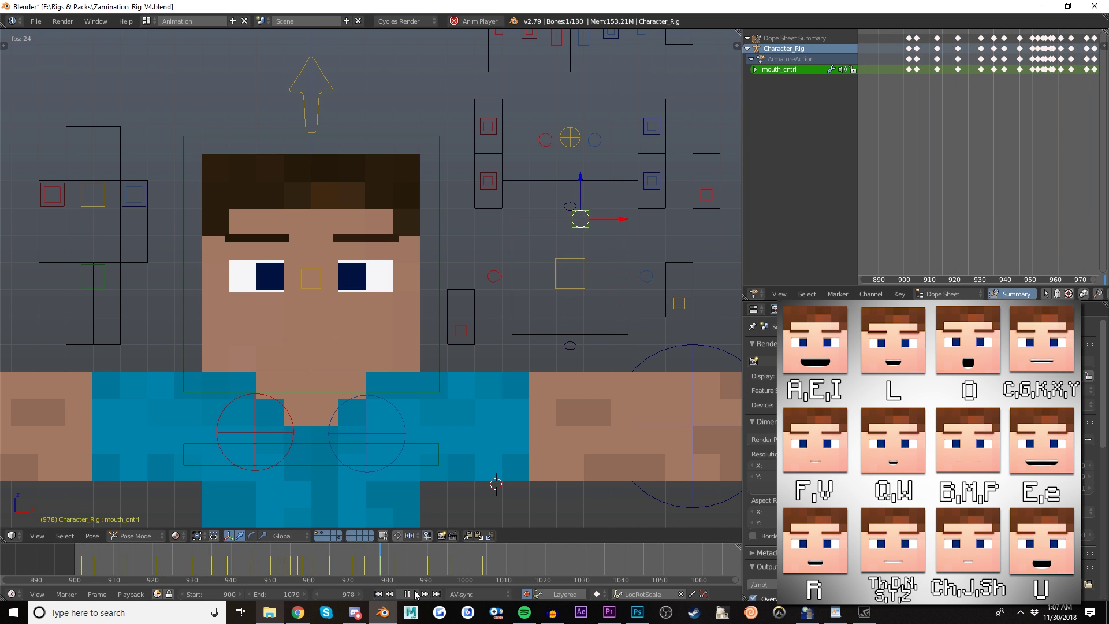
left_click(414, 594)
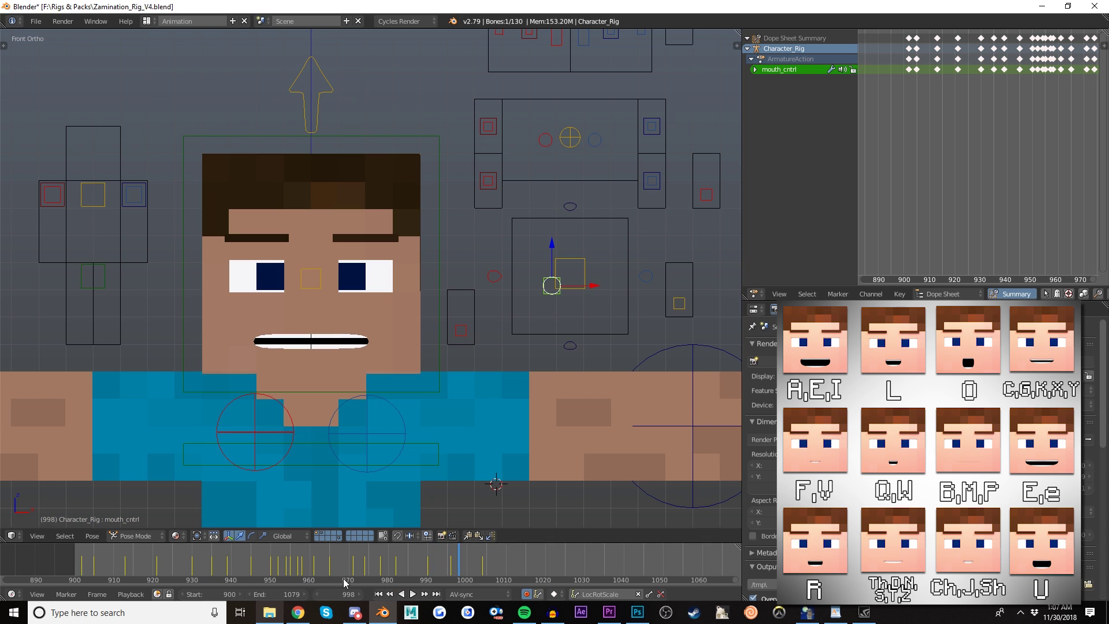
Step: Keyframe the mouth corner bones mouth_joint_left.001 and mouth_joint_right.001 at frames 900, 905 and 910
left_click(379, 594)
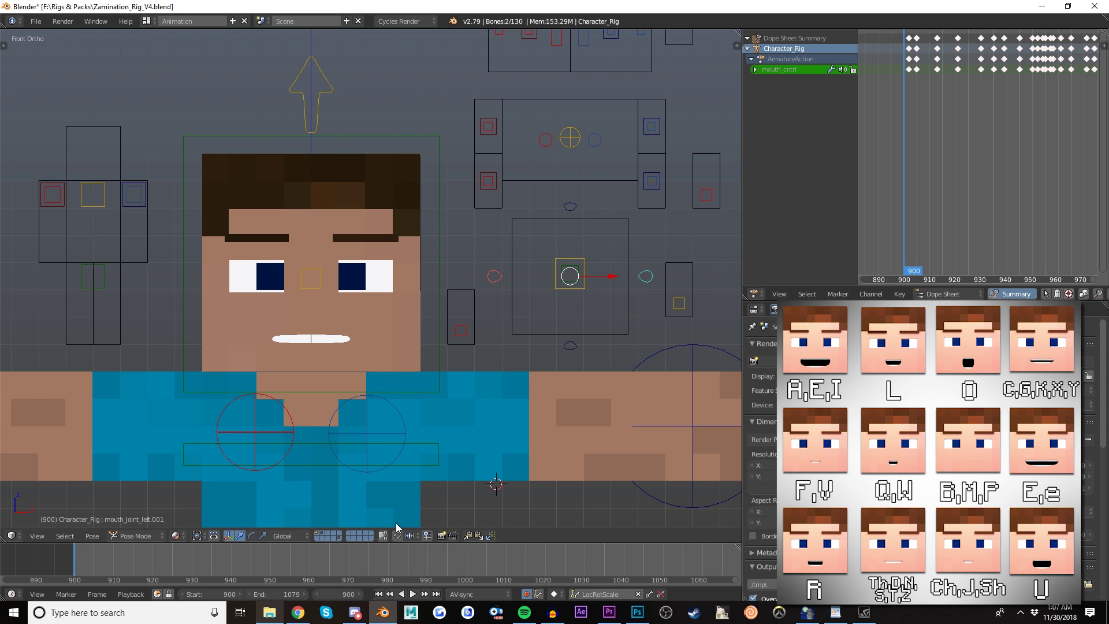
key("i")
left_click_drag(78, 562, 94, 563)
key("i")
right_click(649, 276)
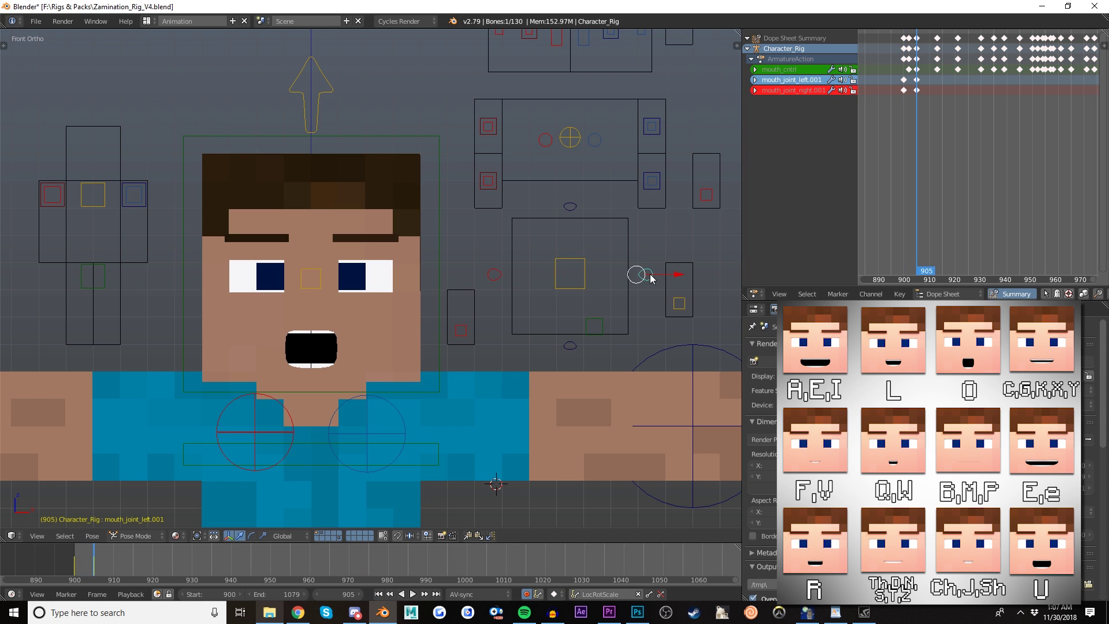
right_click(494, 274, "shift")
left_click(113, 556)
key("i")
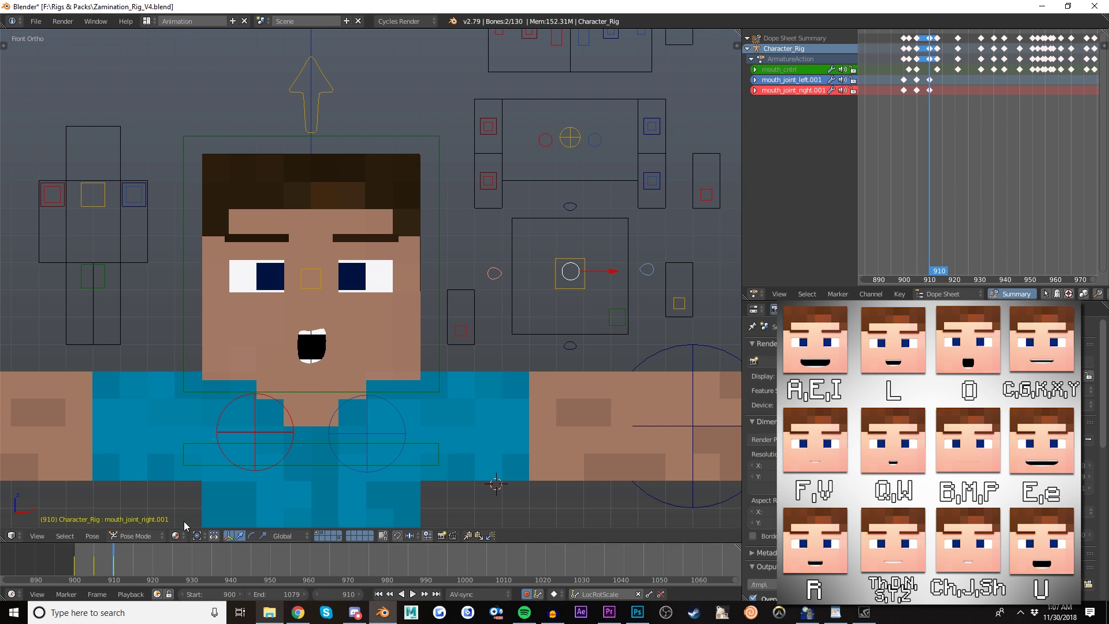
Step: Move and keyframe both mouth corner bones at about frames 923, 937, 943 and 949
left_click_drag(156, 563, 487, 549)
key("g")
left_click(362, 445)
key("g")
left_click(295, 459)
key("g")
left_click(346, 436)
key("g")
left_click(373, 432)
Step: Adjust and keyframe both mouth corner bones at about frames 955, 962, 969 and 974
left_click(289, 566)
key("g")
left_click(387, 453)
key("g")
left_click(350, 466)
key("g")
left_click(361, 471)
key("g")
left_click(379, 474)
Step: Adjust and keyframe both mouth corner bones at about frames 979, 984 and 994, and at frame 1005
left_click(384, 557)
key("g")
left_click(388, 479)
key("g")
left_click(406, 490)
key("g")
left_click(452, 445)
key("g")
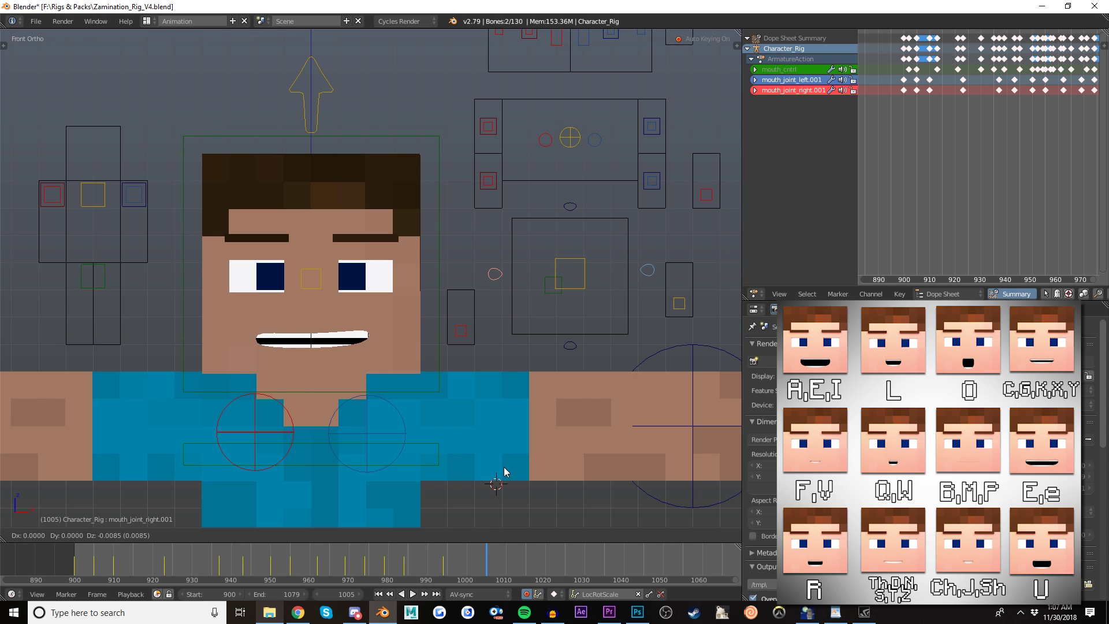
left_click(504, 467)
Step: Save the file and go to frame 900 with the mouth_joint_bottom.001 bone selected
left_click_drag(383, 552, 426, 561)
right_click(565, 346)
key("ctrl+s")
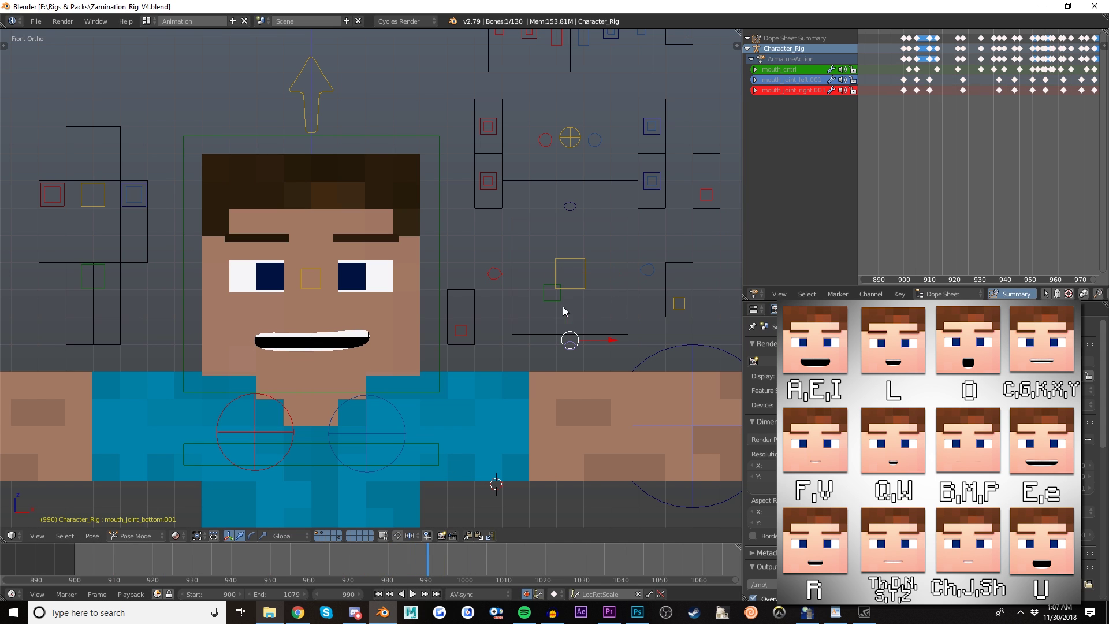
left_click(74, 555)
left_click(89, 492)
key("g")
left_click(268, 228)
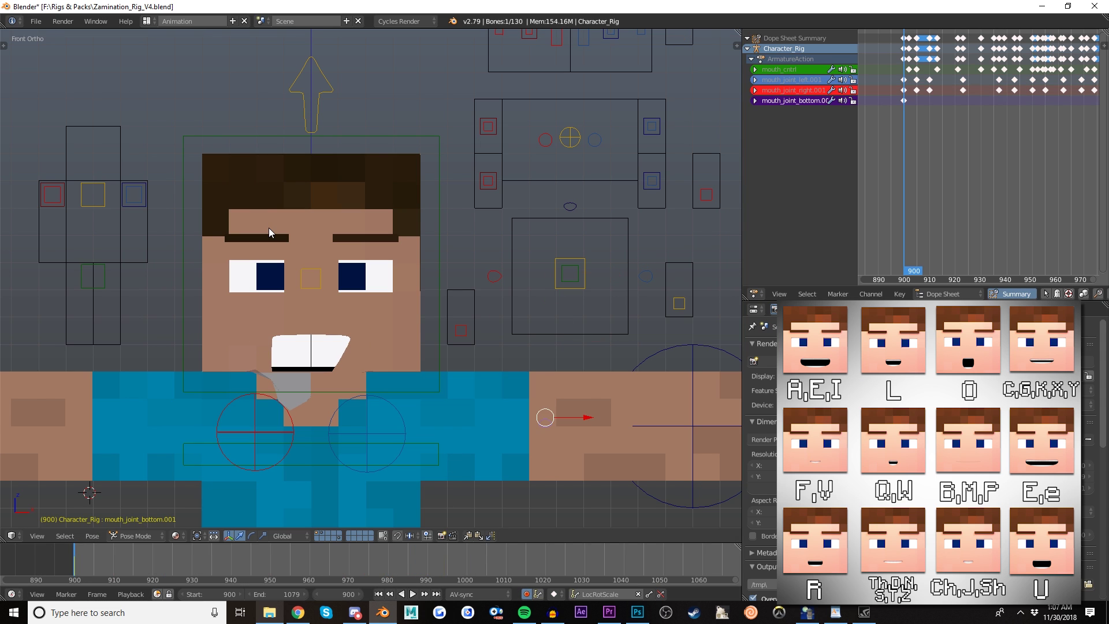
key("ctrl+z")
Step: Keyframe mouth_joint_bottom.001 at frame 900 and with small moves at about frames 907, 915 and 926
key("i")
left_click_drag(90, 559, 142, 565)
key("g")
left_click(172, 472)
key("g")
left_click(227, 486)
left_click(176, 560)
key("g")
left_click(204, 475)
Step: Nudge and keyframe the bottom mouth joint at frame 935 and about frame 942
left_click(212, 557)
key("g")
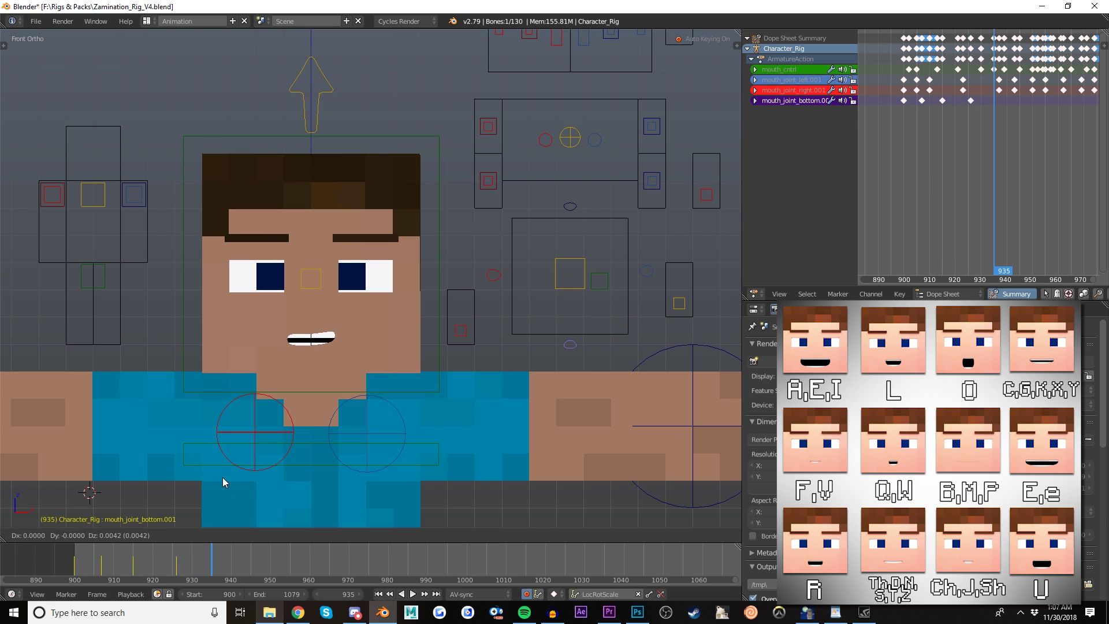
left_click(223, 477)
left_click(232, 571)
key("g")
left_click(243, 485)
Step: Keyframe small bottom mouth joint moves at several frames between about 948 and 955
left_click_drag(232, 570, 290, 556)
key("g")
left_click(264, 485)
key("g")
left_click(277, 484)
key("g")
left_click(297, 487)
left_click(286, 556)
key("g")
left_click(299, 470)
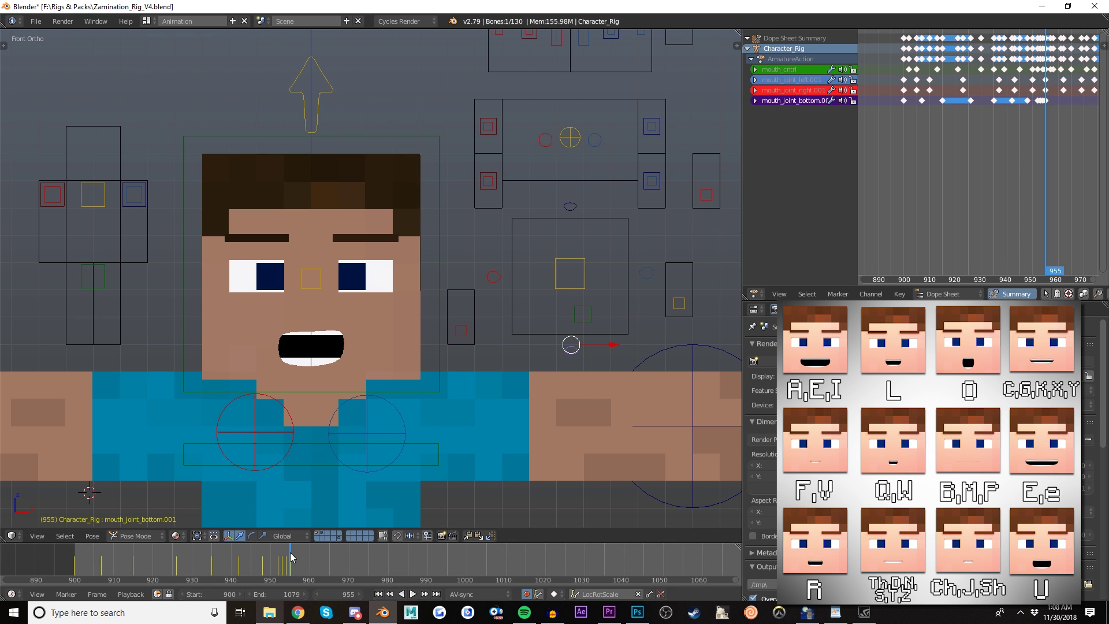
Step: Move and keyframe the bottom mouth joint at about frame 958 and at frame 960
left_click(301, 559)
key("g")
left_click(310, 466)
left_click(309, 551)
key("g")
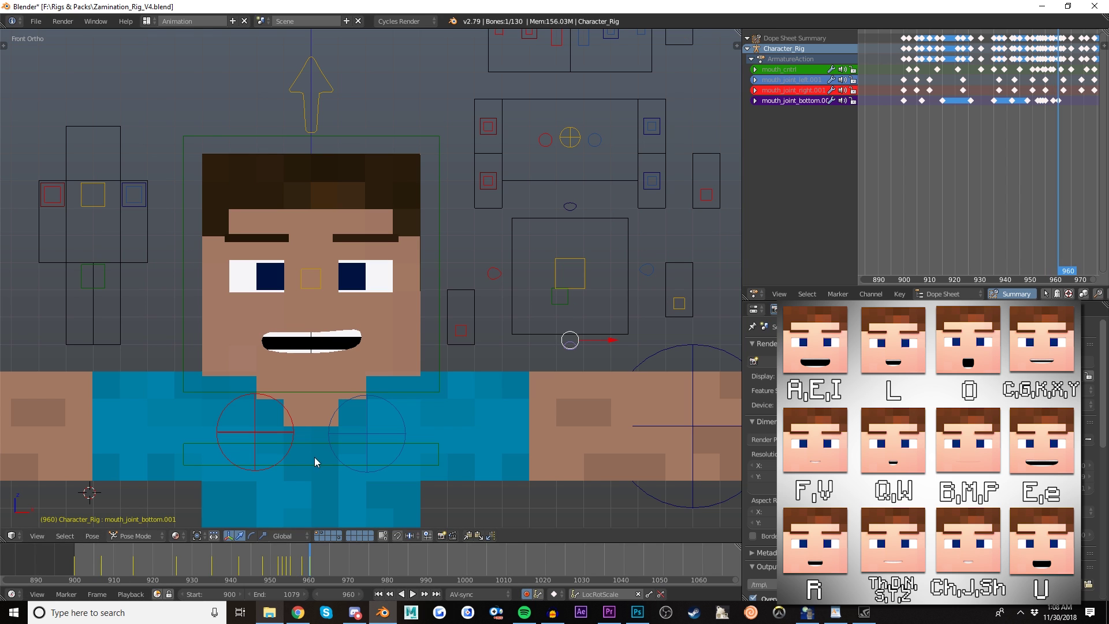
left_click(315, 460)
Step: Nudge and keyframe the bottom mouth joint at about frames 965 and 968
left_click(328, 556)
key("g")
left_click(328, 497)
left_click(340, 556)
key("g")
left_click(344, 473)
Step: Keyframe small moves of the bottom mouth joint at about frames 972, 975 and 978
left_click(359, 557)
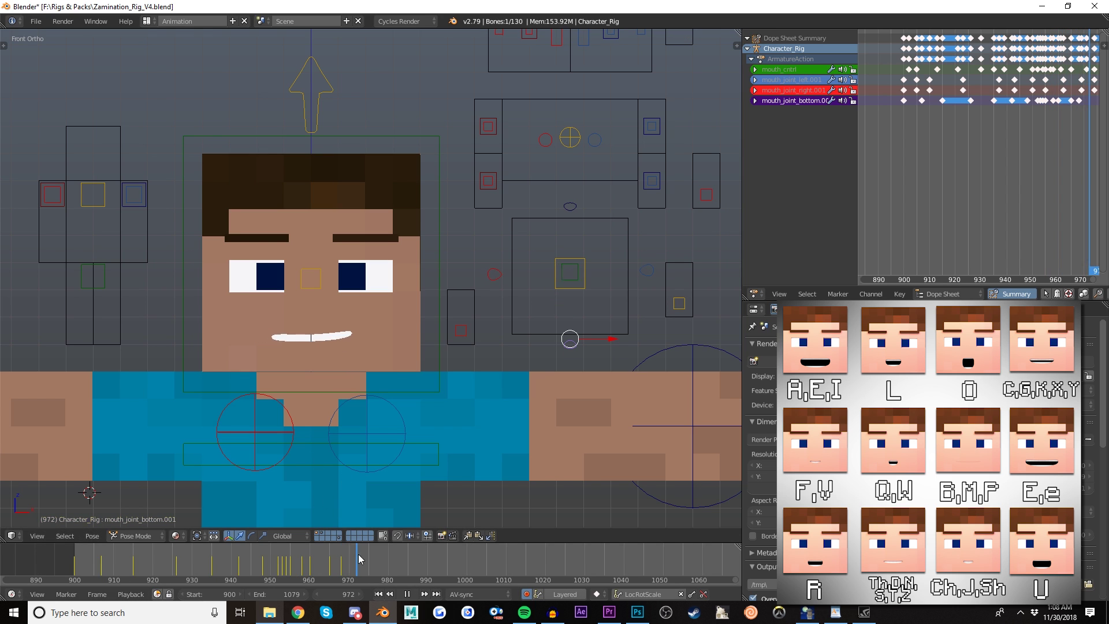
key("g")
left_click(364, 491)
left_click(368, 565)
key("g")
left_click(384, 448)
left_click(379, 557)
key("g")
left_click(383, 508)
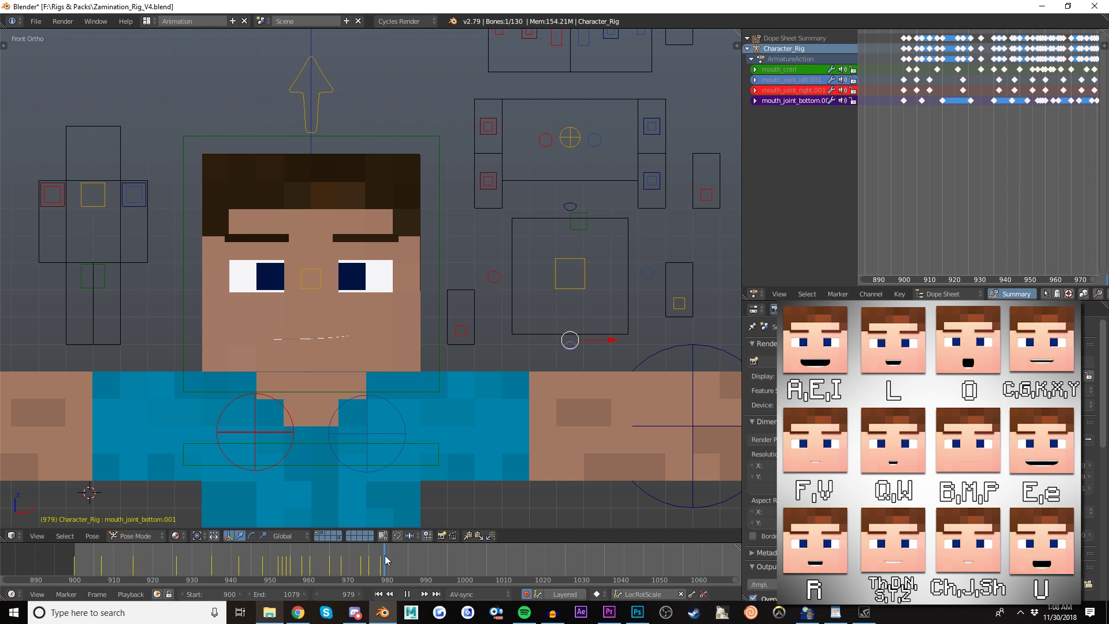
Step: Shift and keyframe the bottom mouth joint at about frames 983 and 991
left_click(400, 559)
key("g")
left_click(417, 457)
left_click(431, 557)
key("g")
left_click(426, 491)
Step: Keyframe the final bottom mouth joint moves at frames 999 and 1007
left_click(462, 559)
key("g")
left_click(468, 455)
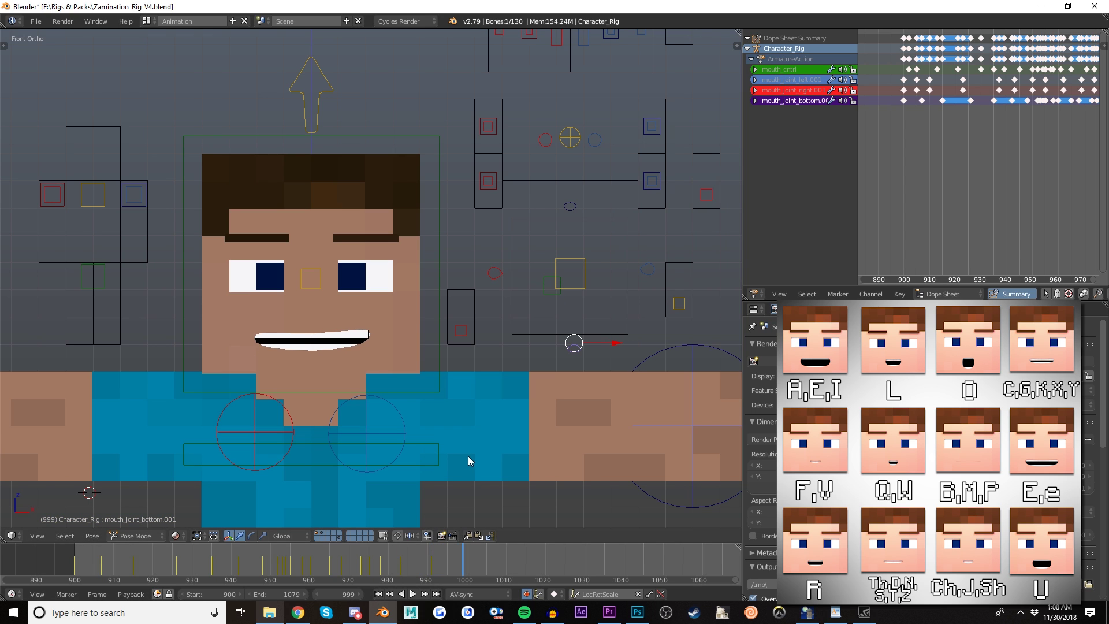
left_click(494, 559)
key("g")
left_click(503, 469)
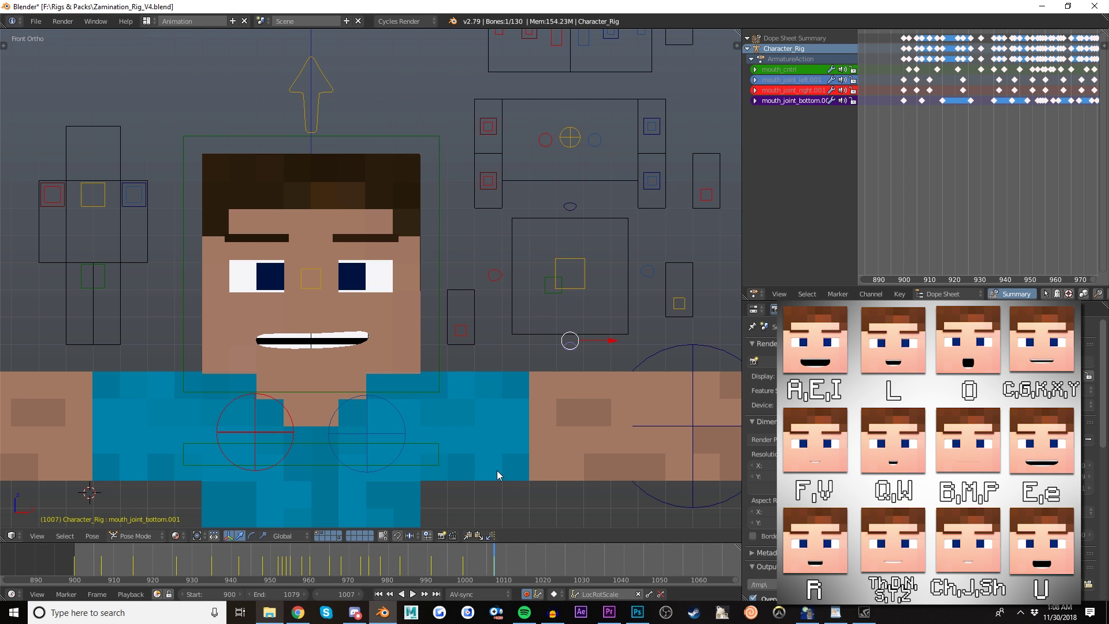
Step: Play the animation from frame 900 to review the bottom-lip motion
left_click(378, 594)
left_click(413, 594)
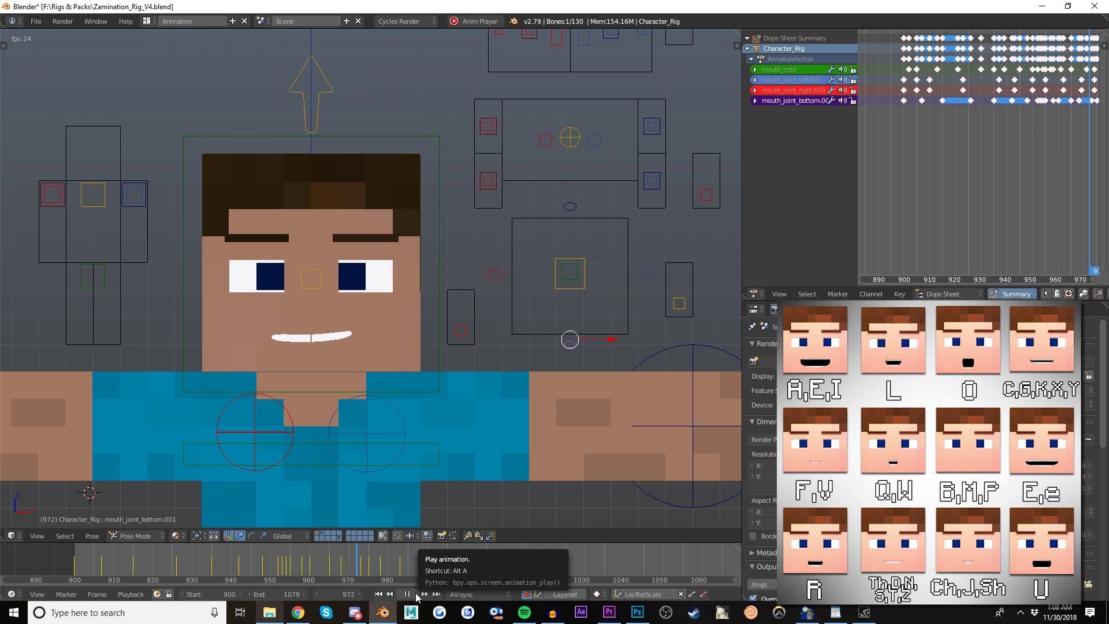
key("alt+a")
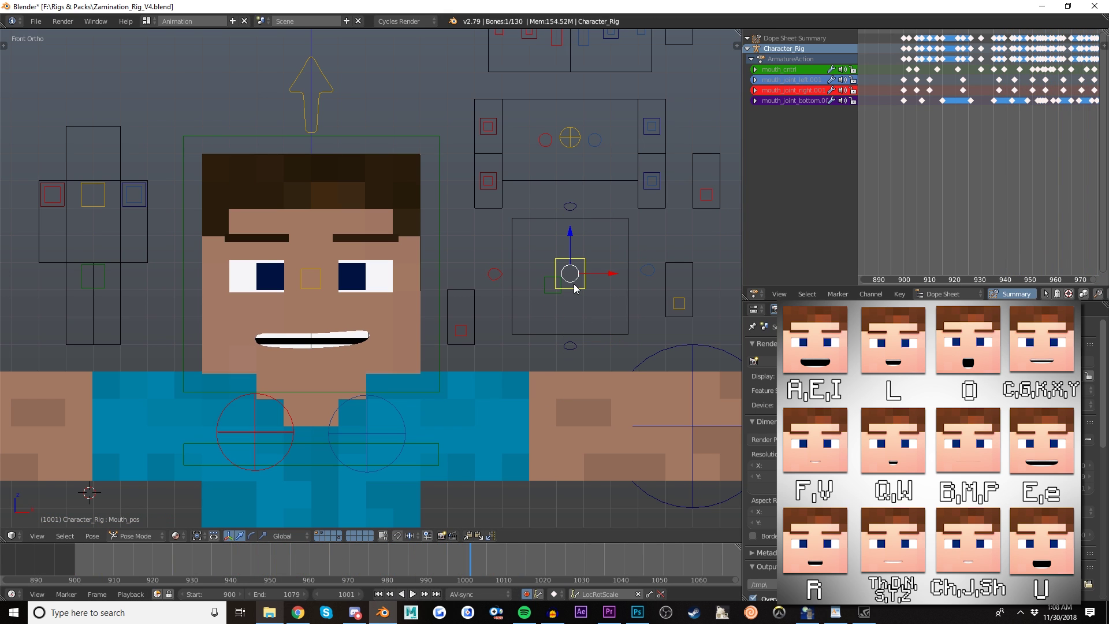
Step: With the Mouth_pos bone selected, keyframe small position changes at about frames 902, 906, 916 and 931
left_click_drag(76, 563, 137, 558)
key("i")
key("g")
left_click(215, 463)
key("g")
left_click(342, 451)
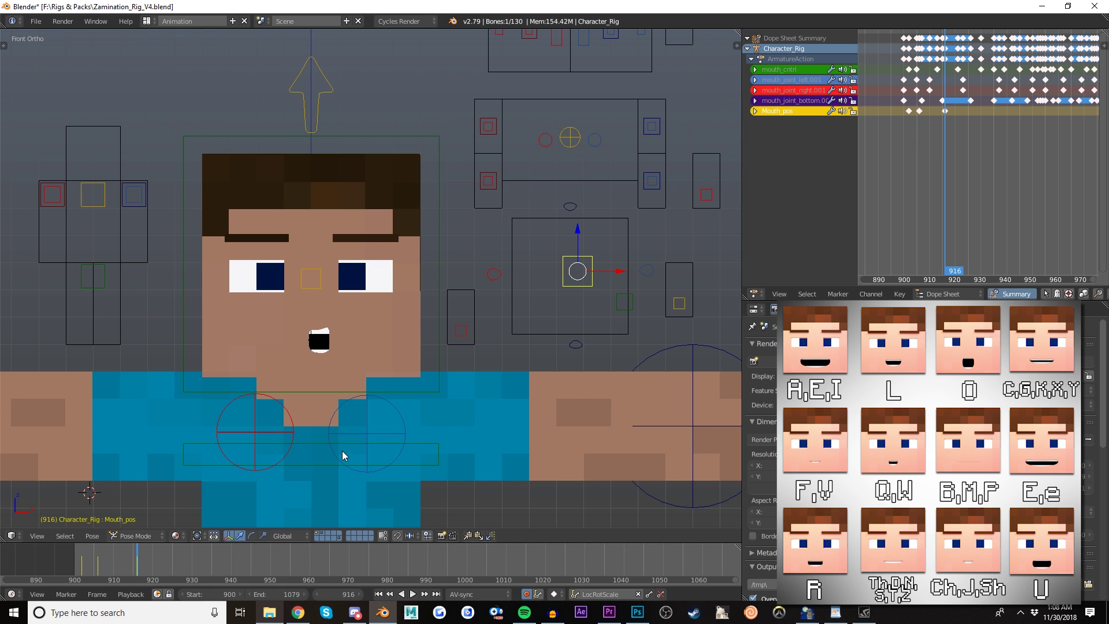
left_click(195, 560)
key("i")
key("alt+a")
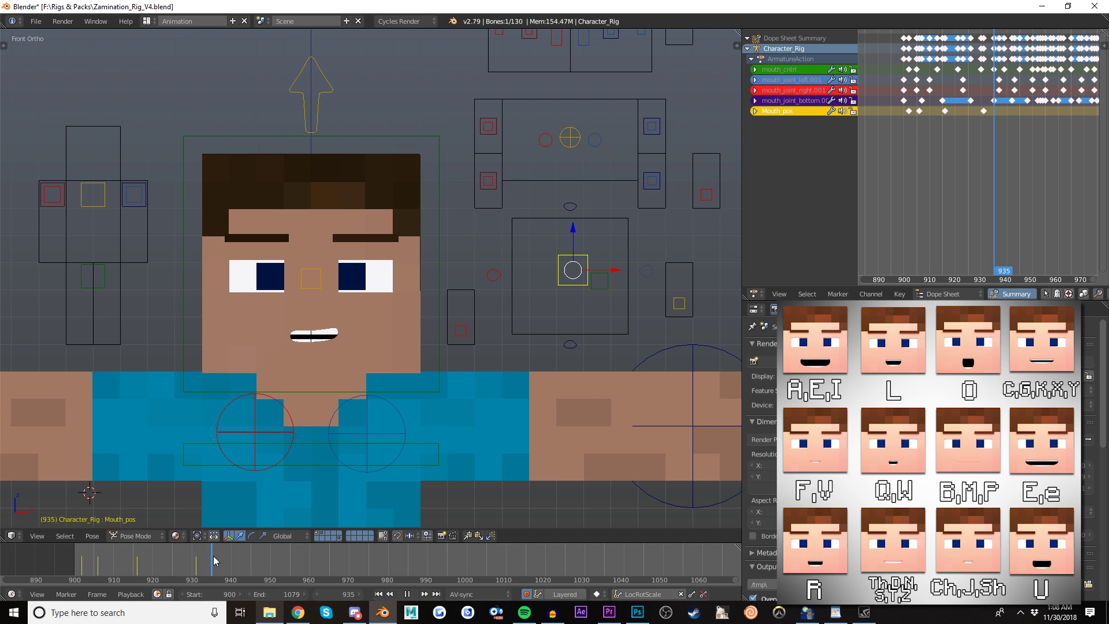
Step: Keyframe small Mouth_pos moves at about frames 937, 944, 949, 952, 954 and 956
key("i")
left_click_drag(213, 556, 293, 560)
key("g")
left_click(234, 514)
key("g")
left_click(310, 430)
key("g")
left_click(286, 504)
key("g")
left_click(323, 446)
key("g")
left_click(317, 460)
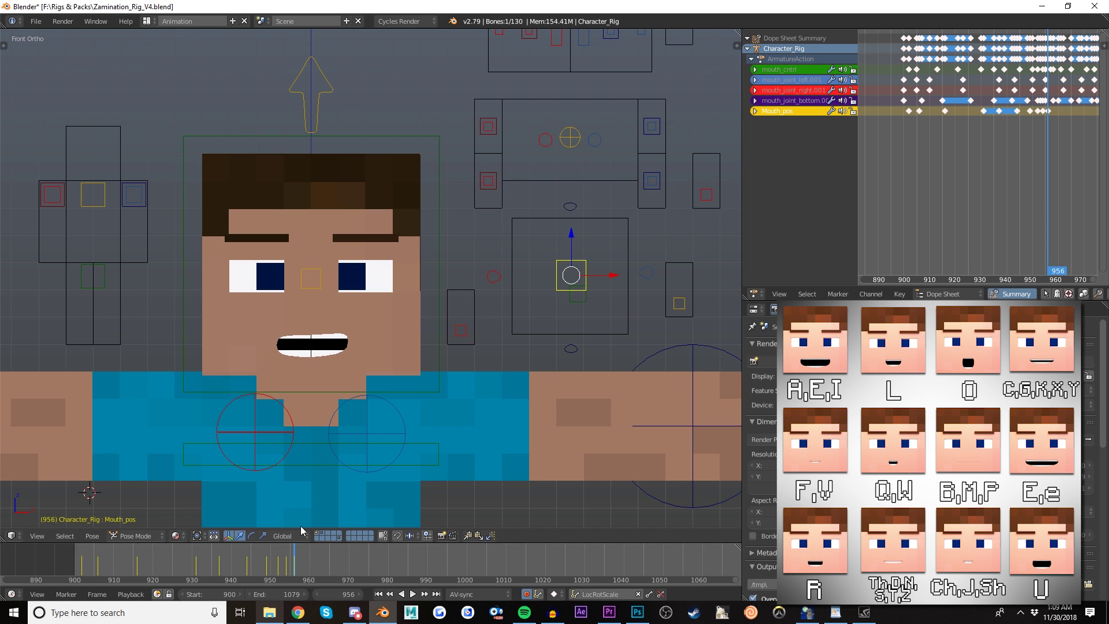
Step: Keyframe further Mouth_pos shifts at several frames between about 963 and 986
key("alt+a")
key("i")
key("i")
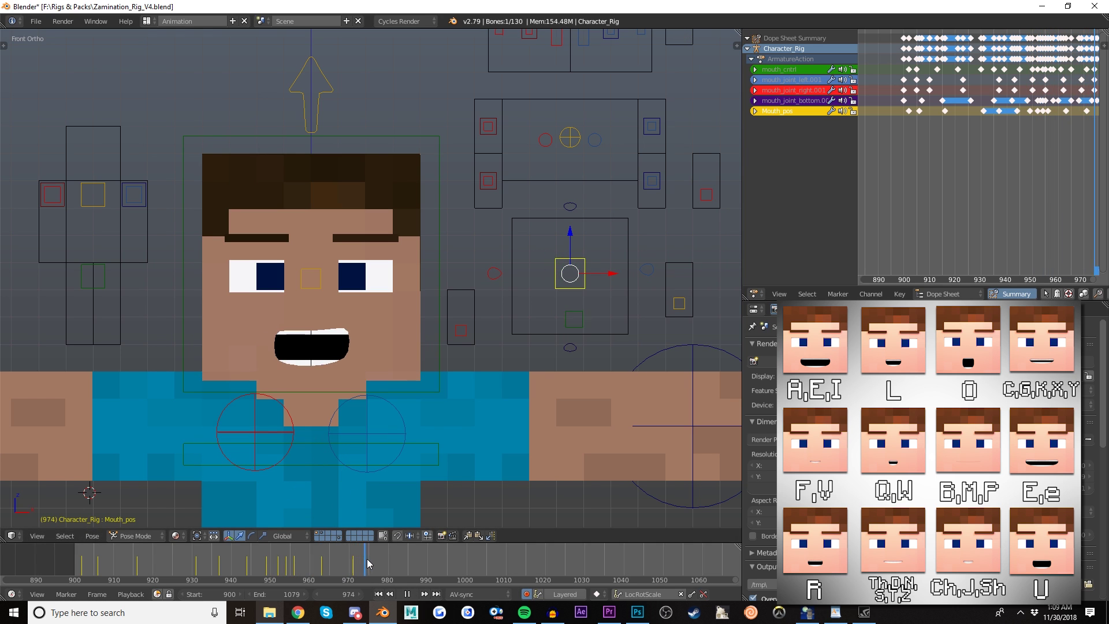
key("g")
left_click(370, 442)
left_click_drag(367, 564, 411, 559)
key("g")
left_click(402, 480)
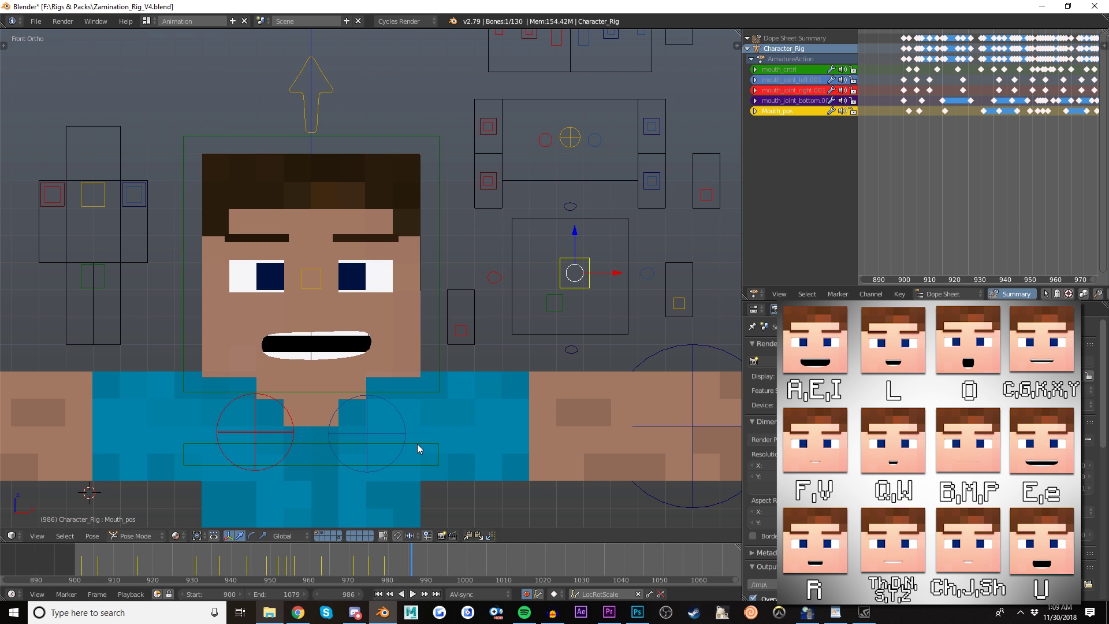
Step: Keyframe the last Mouth_pos moves at about frames 998 and 1008
key("i")
key("alt+a")
key("i")
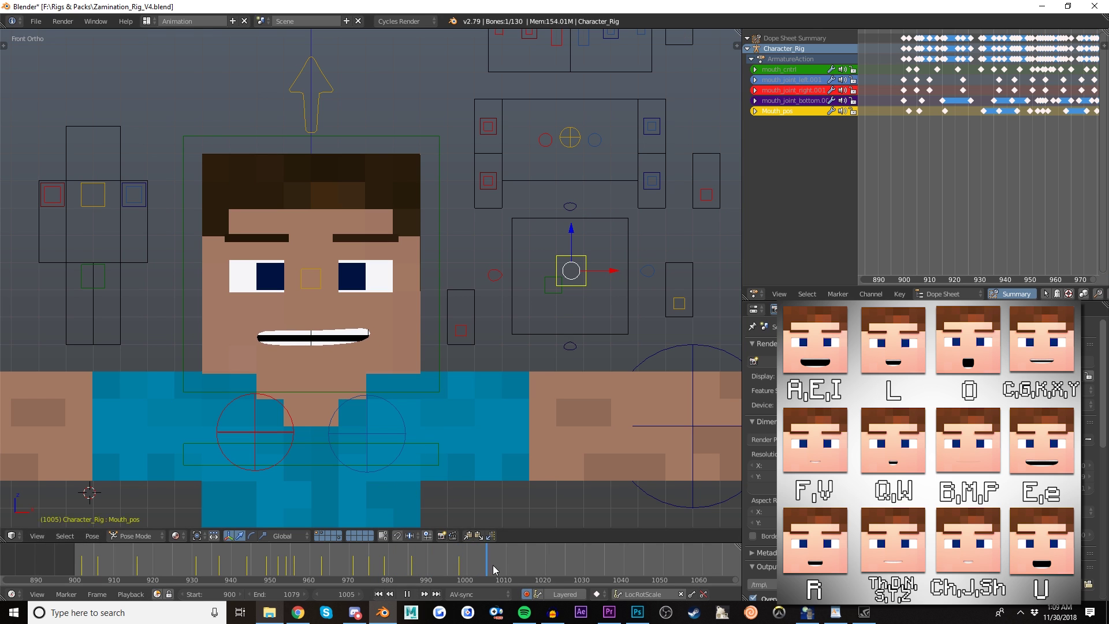
left_click_drag(493, 570, 498, 568)
key("g")
left_click(466, 448)
Step: Replay the lip-sync repeatedly from frame 900 with automatic keyframing off and all bones deselected to check the mouth motion
left_click(378, 593)
left_click(413, 593)
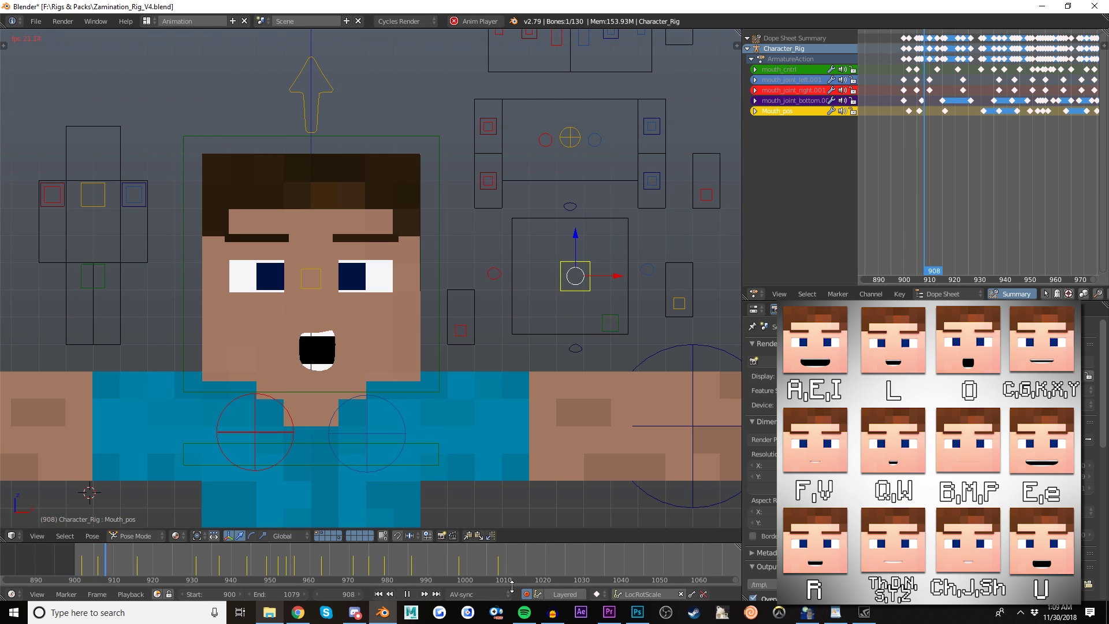
left_click(526, 594)
key("a")
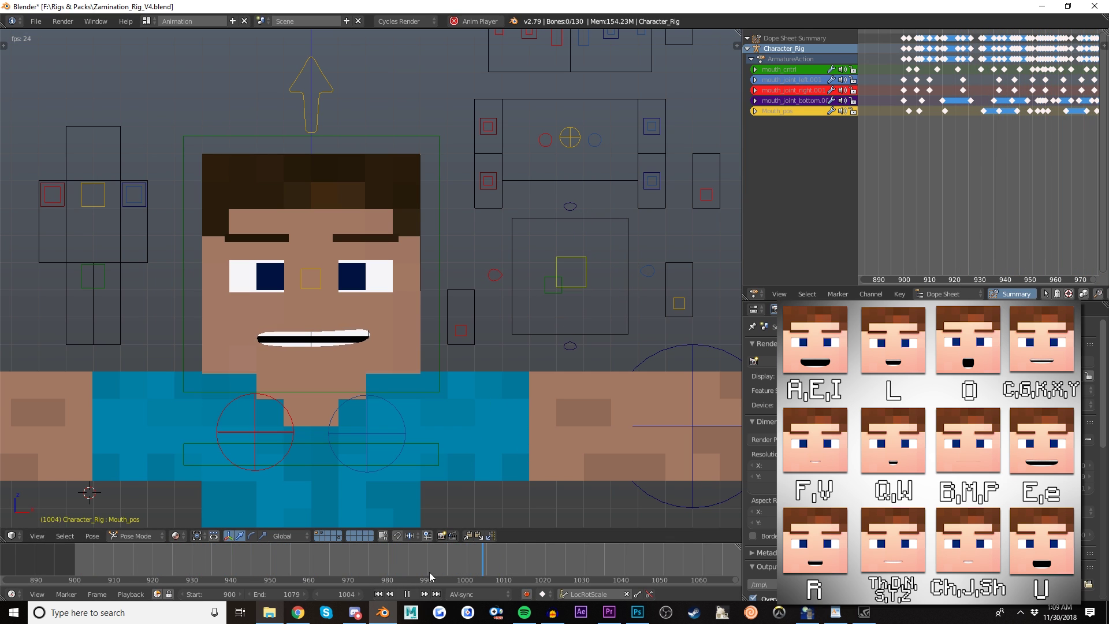
left_click(378, 593)
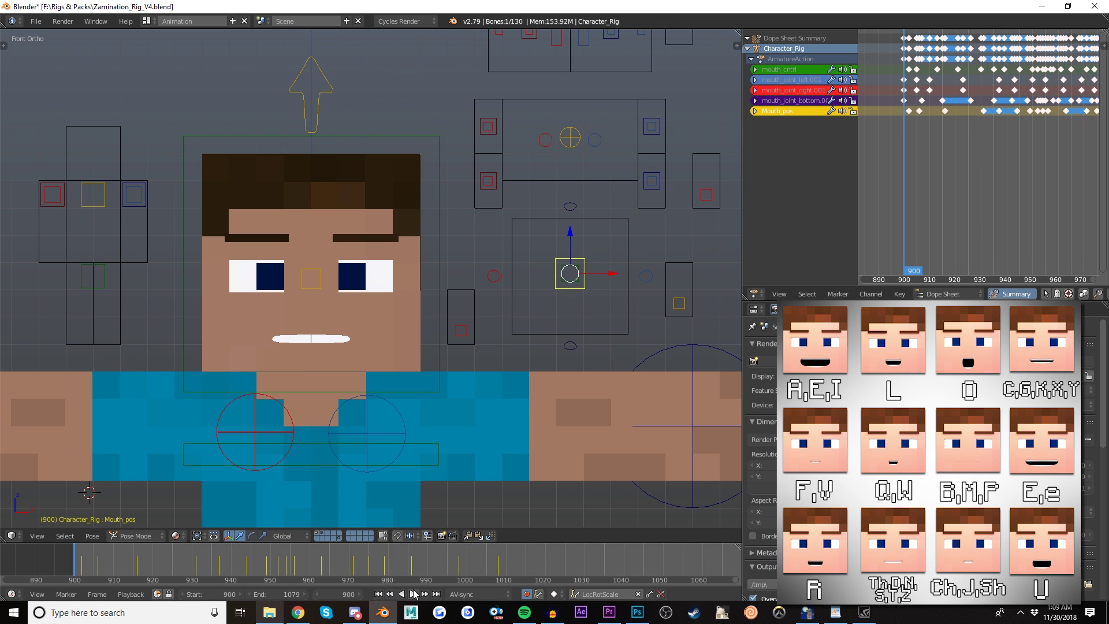
left_click(414, 593)
left_click(526, 594)
key("a")
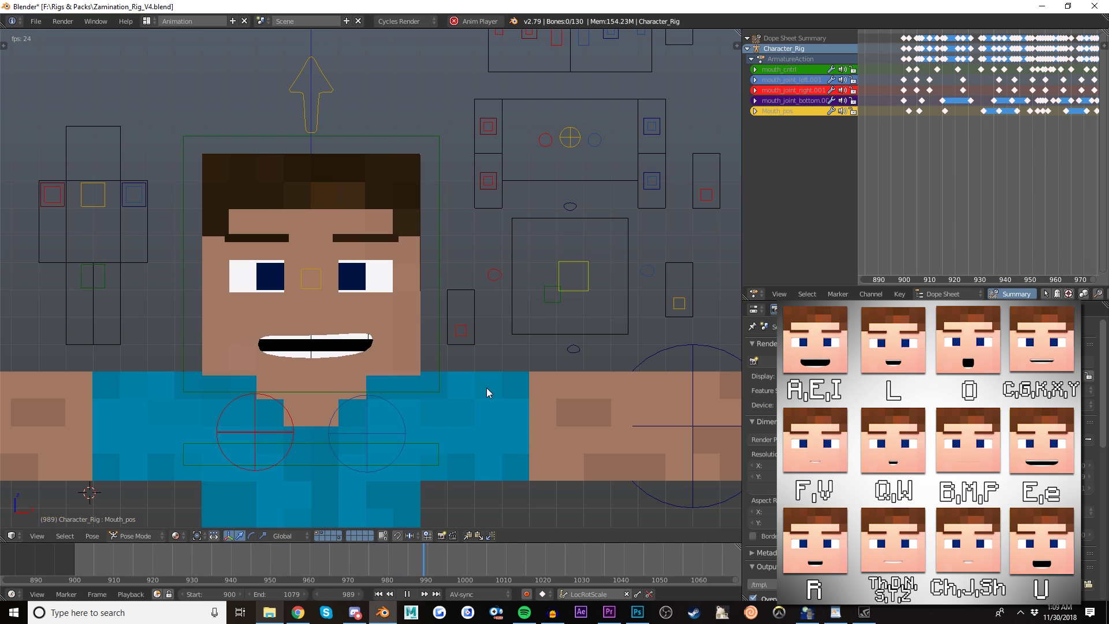
key("alt+a")
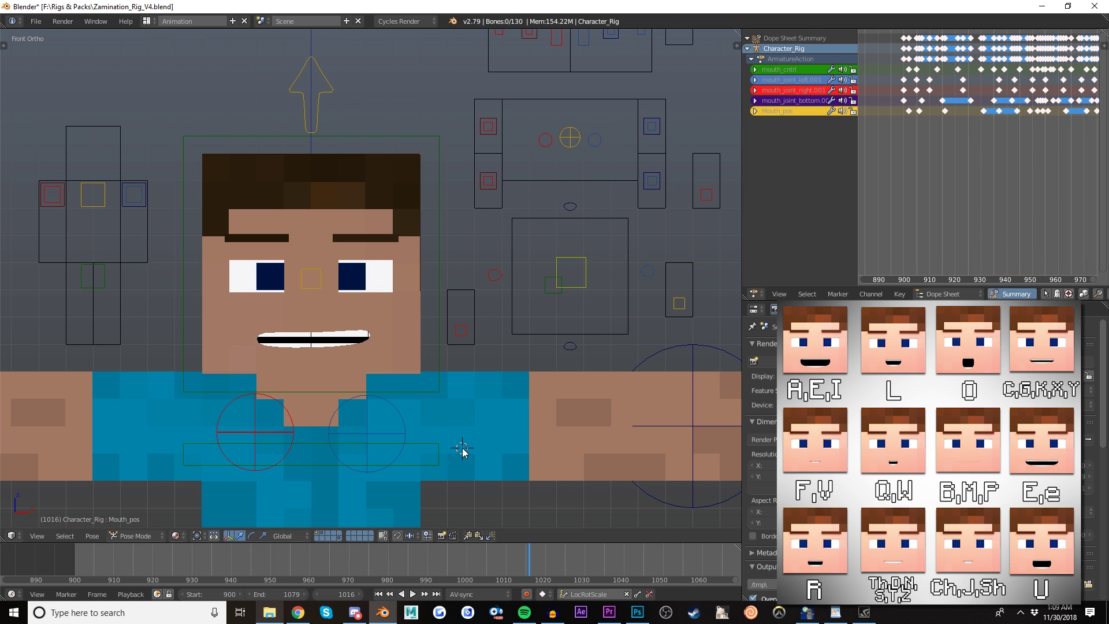
left_click(379, 594)
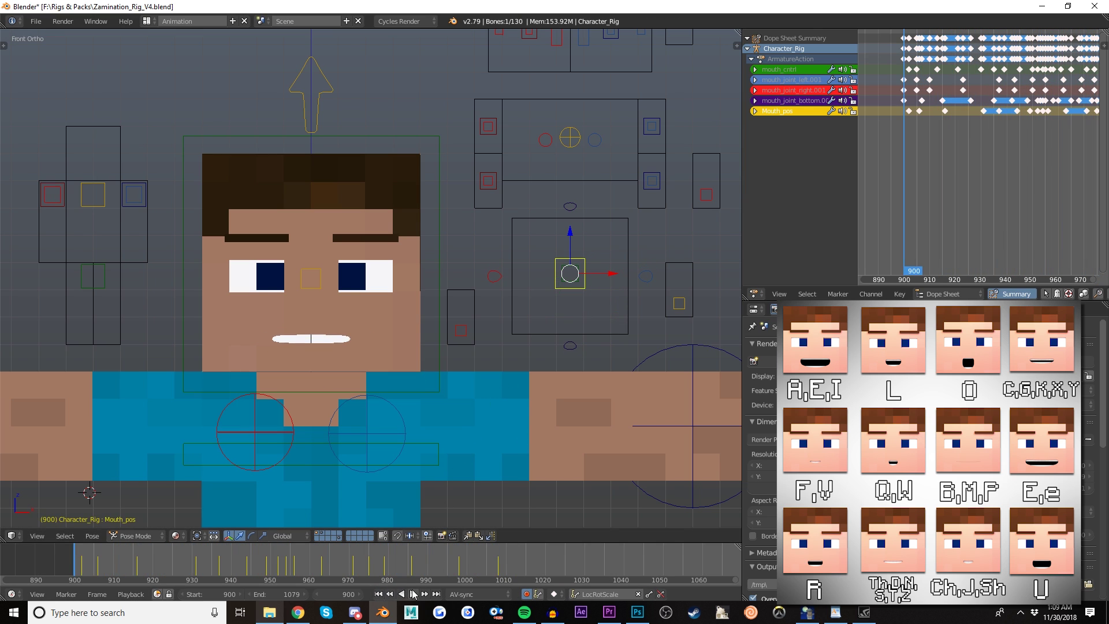
left_click(413, 593)
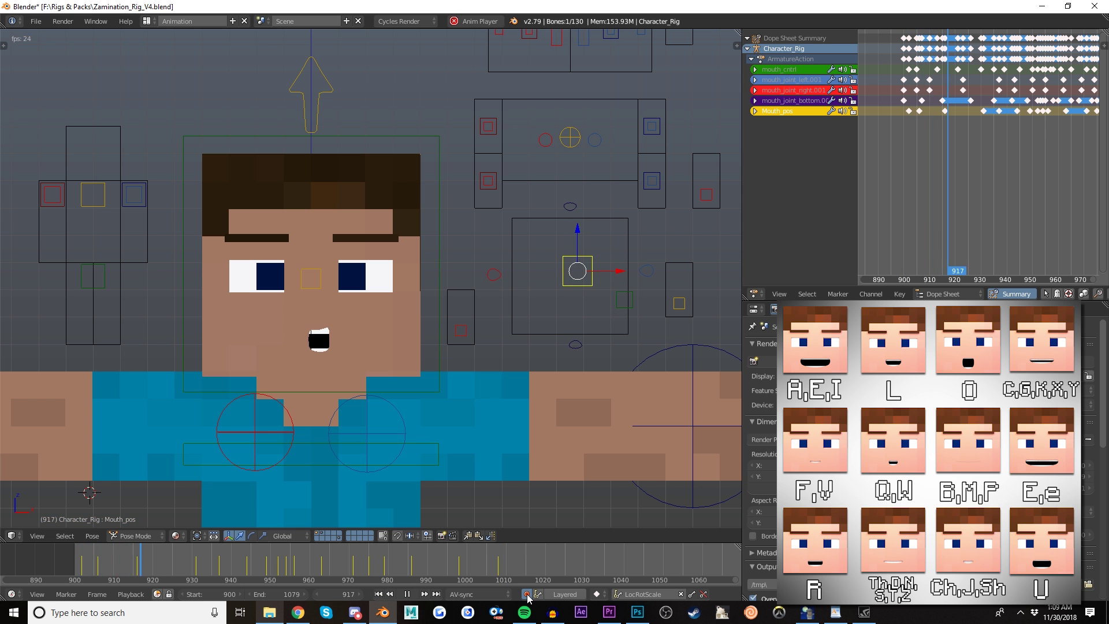
key("a")
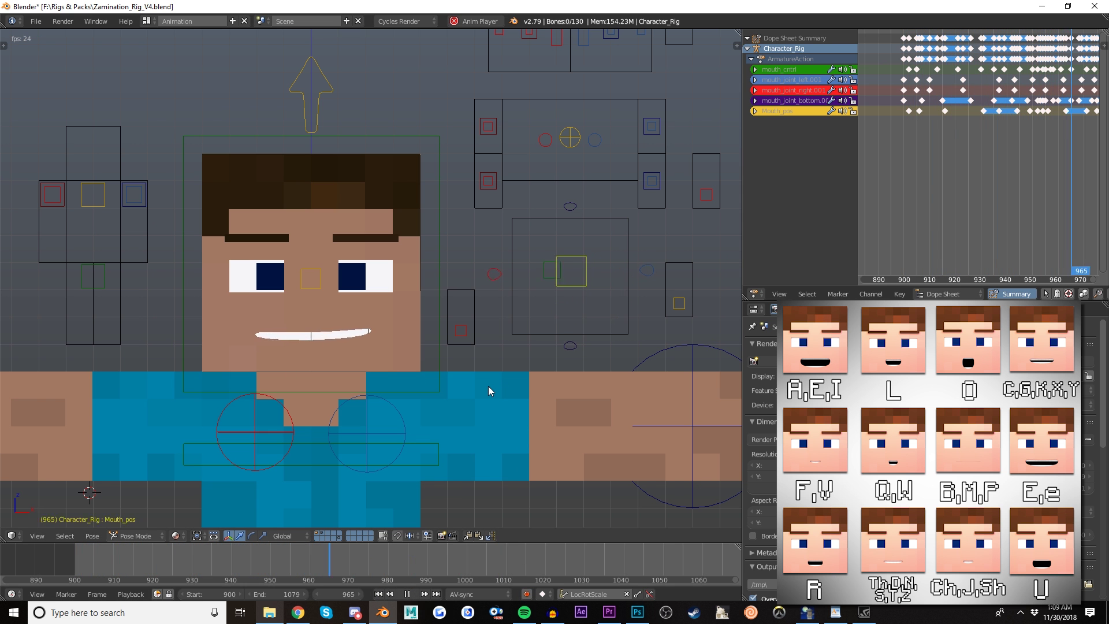
left_click(378, 593)
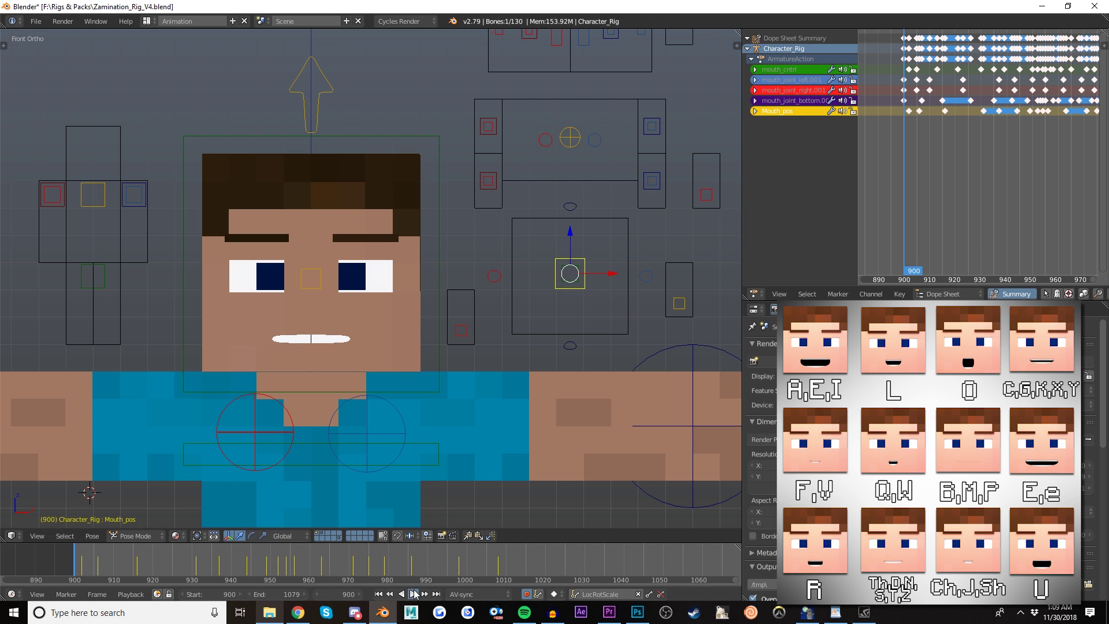
left_click(413, 593)
key("a")
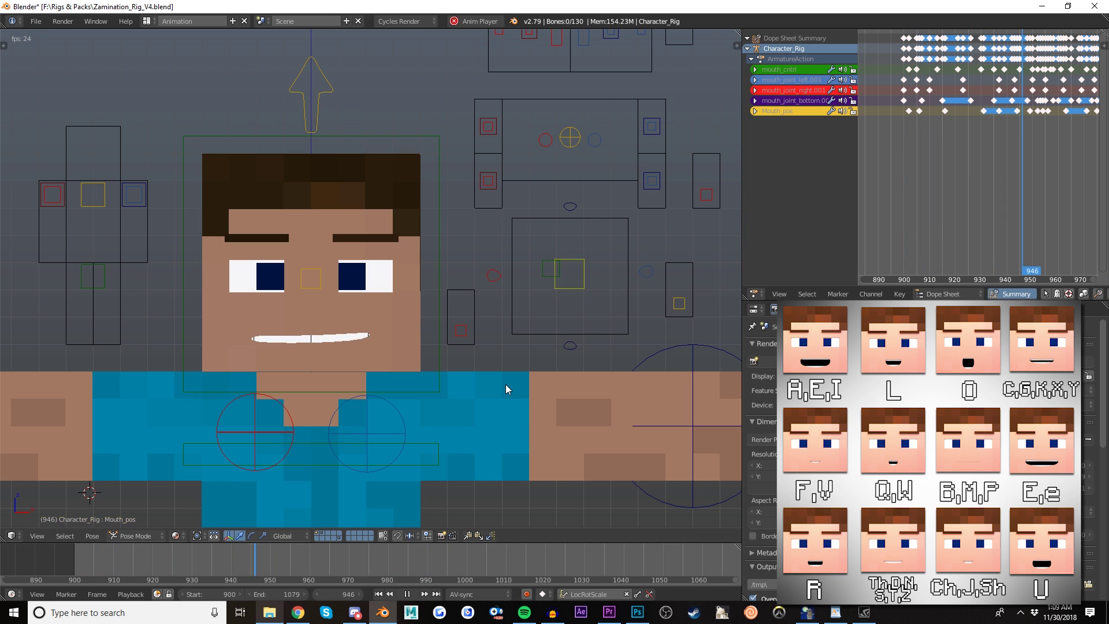